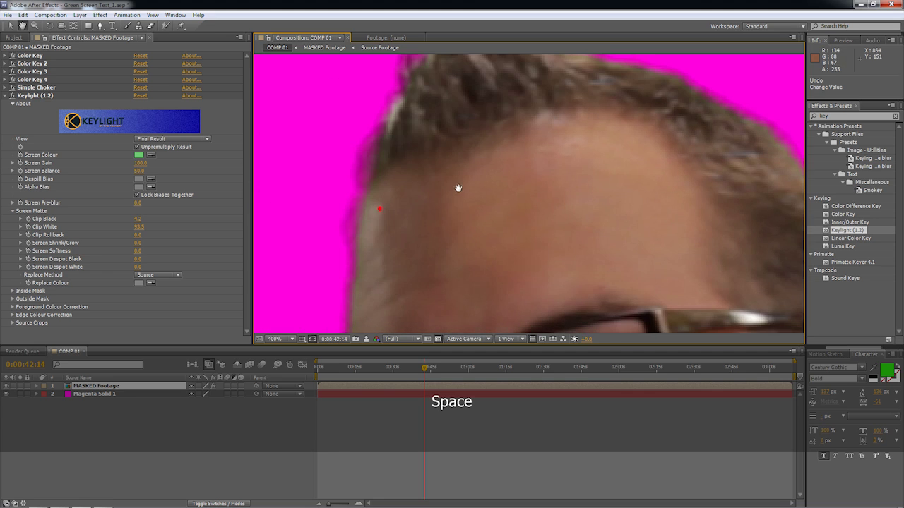
Step: Try a Keylight Screen Shrink/Grow of -1 on MASKED Footage and check the matte edges around the face and ear
{"action": "left_click", "coordinate": [137, 244]}
{"action": "type", "text": "-1"}
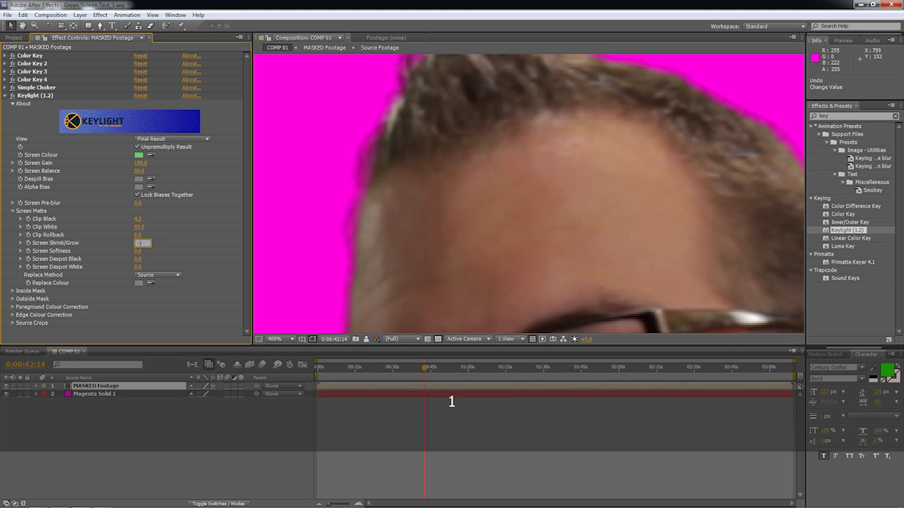
{"action": "key", "text": "Return"}
{"action": "key", "text": "space"}
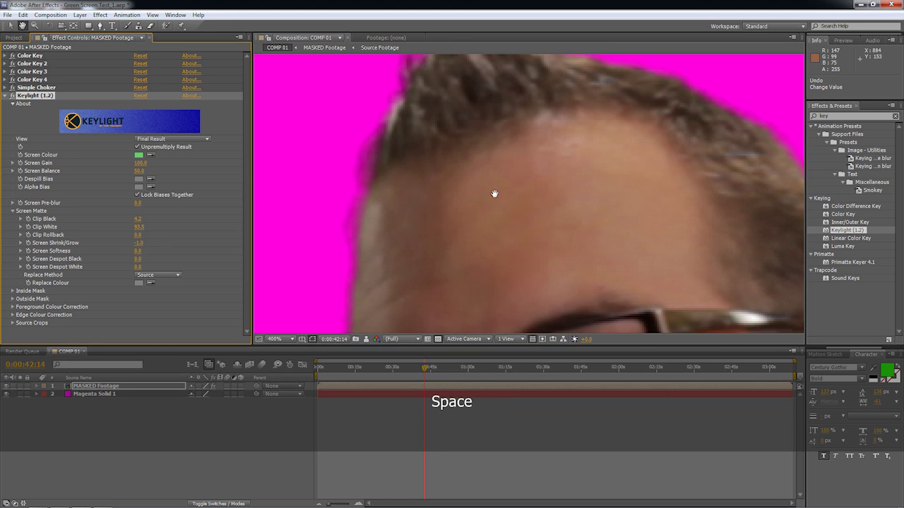
{"action": "left_click_drag", "start_coordinate": [496, 193], "coordinate": [305, 198]}
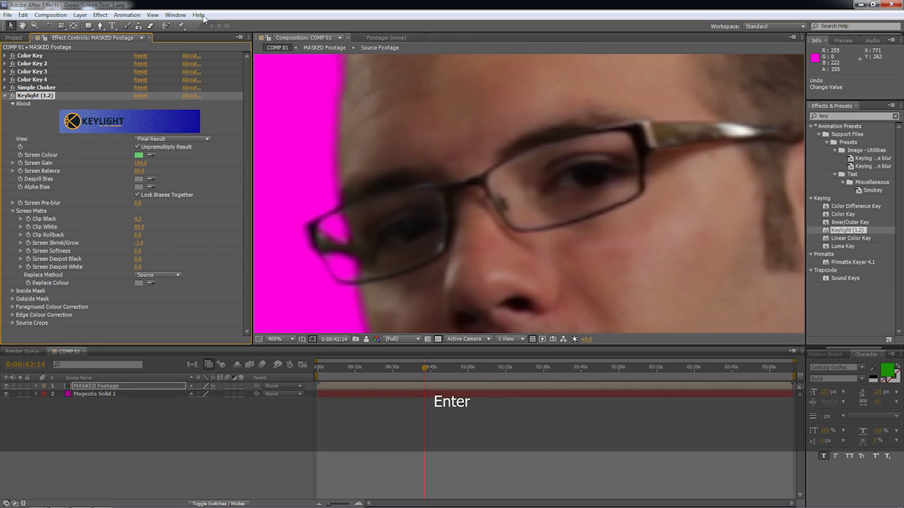
{"action": "key", "text": "space"}
{"action": "left_click_drag", "start_coordinate": [393, 144], "coordinate": [332, 82]}
{"action": "left_click_drag", "start_coordinate": [411, 132], "coordinate": [327, 216]}
{"action": "left_click_drag", "start_coordinate": [387, 207], "coordinate": [519, 66]}
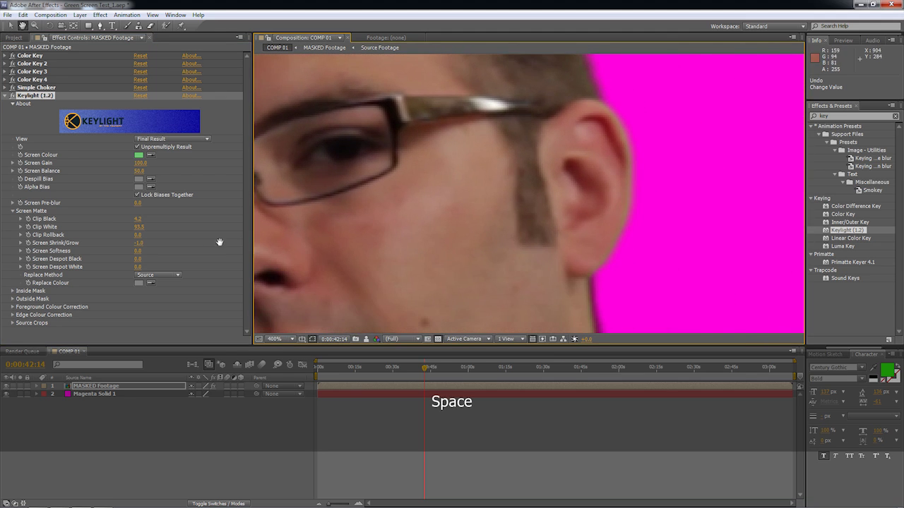
{"action": "key", "text": "ctrl+z"}
Step: Set Keylight's Screen Shrink/Grow to -0.5 and inspect the ear's edge up close
{"action": "left_click", "coordinate": [139, 251]}
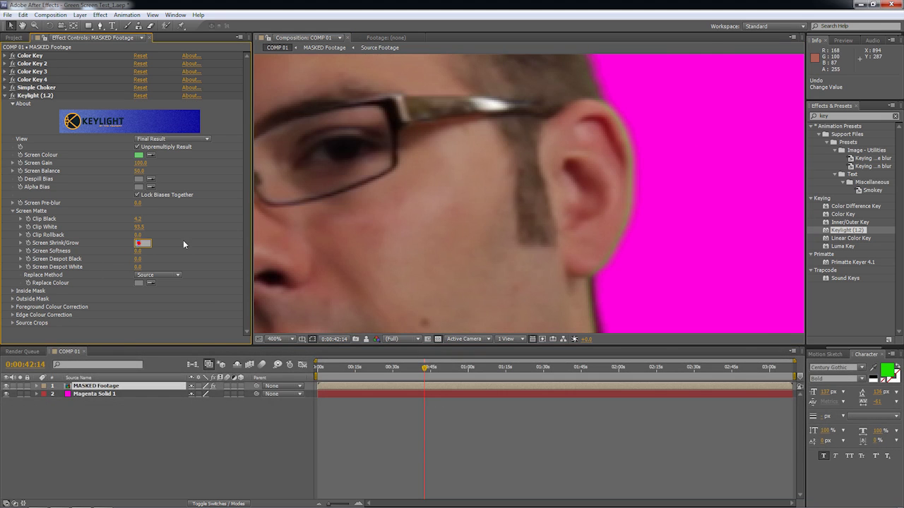
{"action": "type", "text": "-0.5"}
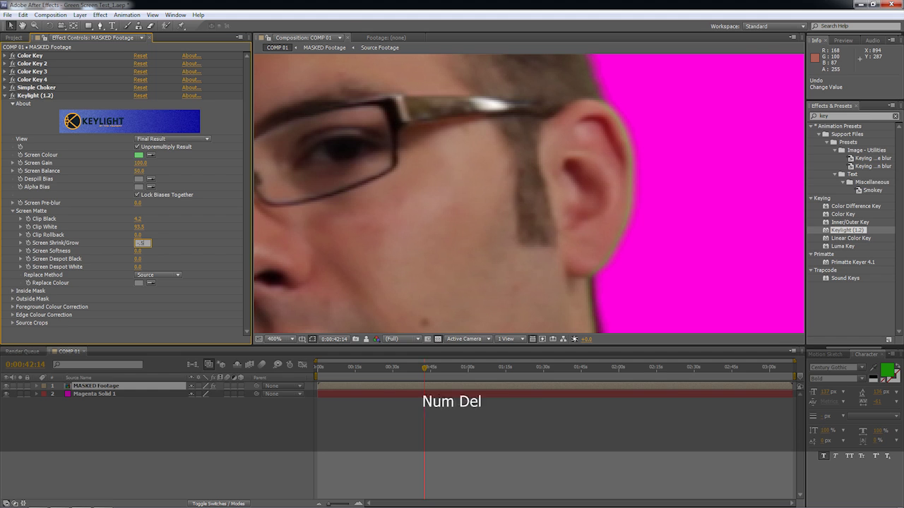
{"action": "key", "text": "Return"}
{"action": "key", "text": "space"}
{"action": "left_click_drag", "start_coordinate": [290, 120], "coordinate": [382, 99]}
{"action": "scroll", "coordinate": [524, 175], "scroll_direction": "up", "scroll_amount": 2}
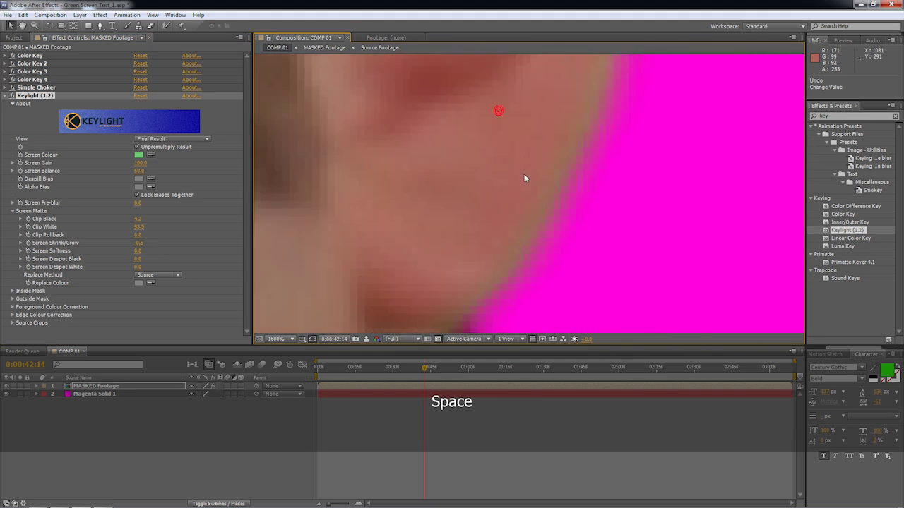
Step: Hide the Magenta Solid 1 layer and expand Keylight's Edge Colour Correction settings
{"action": "left_click", "coordinate": [7, 395]}
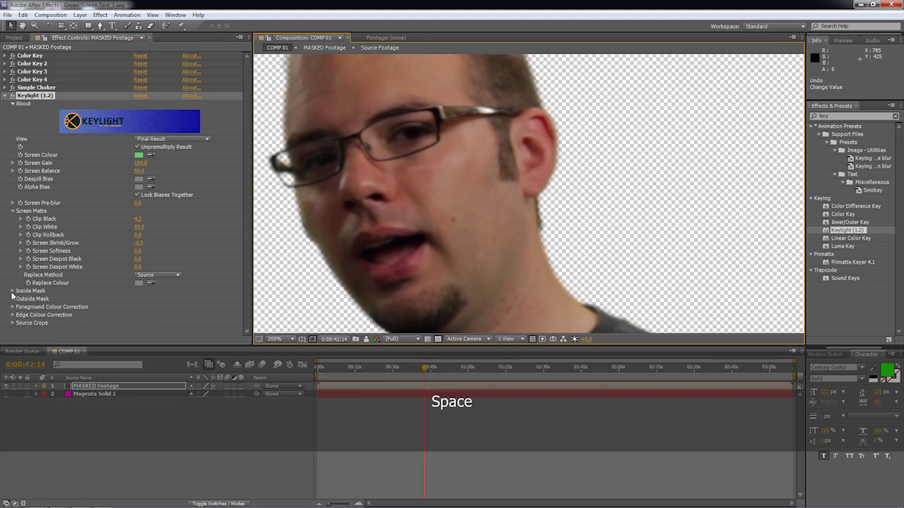
{"action": "left_click", "coordinate": [11, 315]}
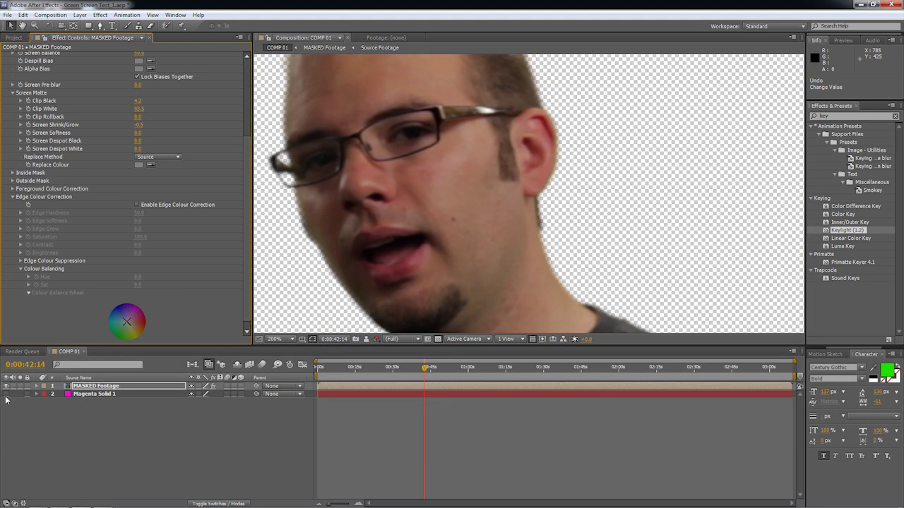
Step: Import the background clip MVI_6827.MOV into the project
{"action": "left_click", "coordinate": [13, 36]}
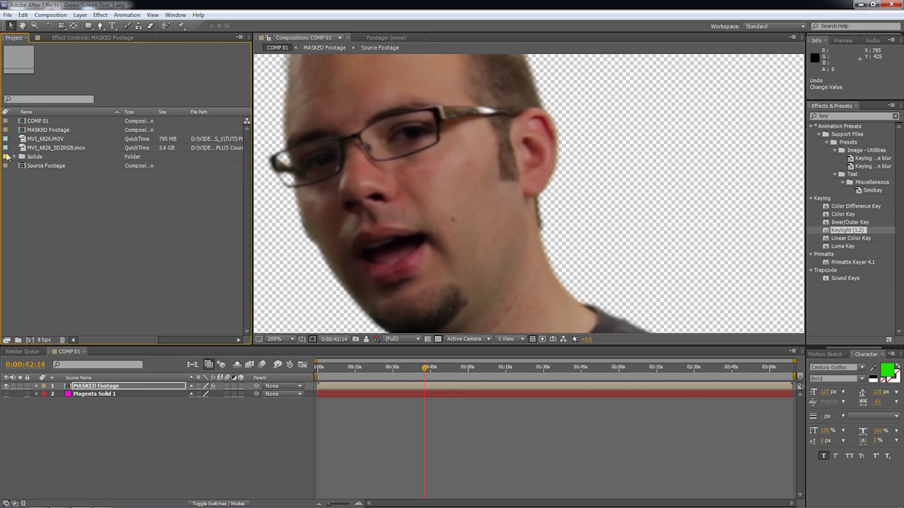
{"action": "double_click", "coordinate": [55, 237]}
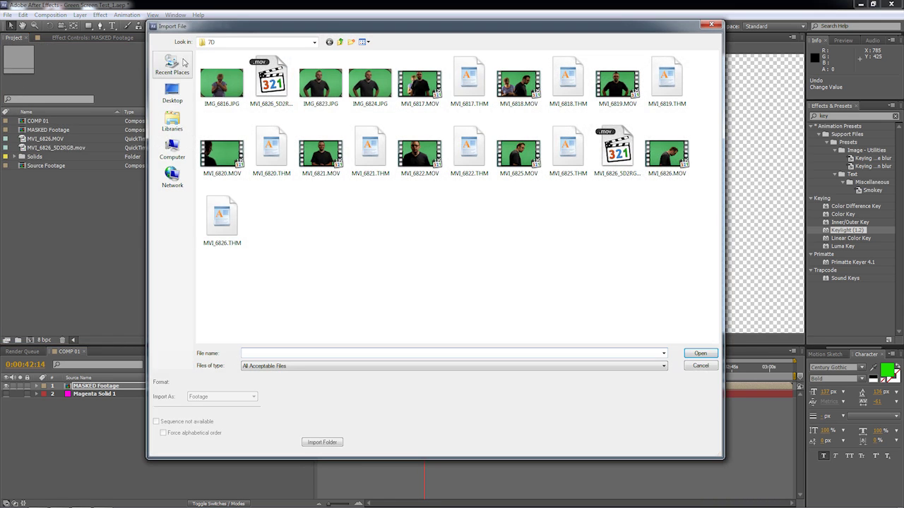
{"action": "left_click", "coordinate": [172, 152]}
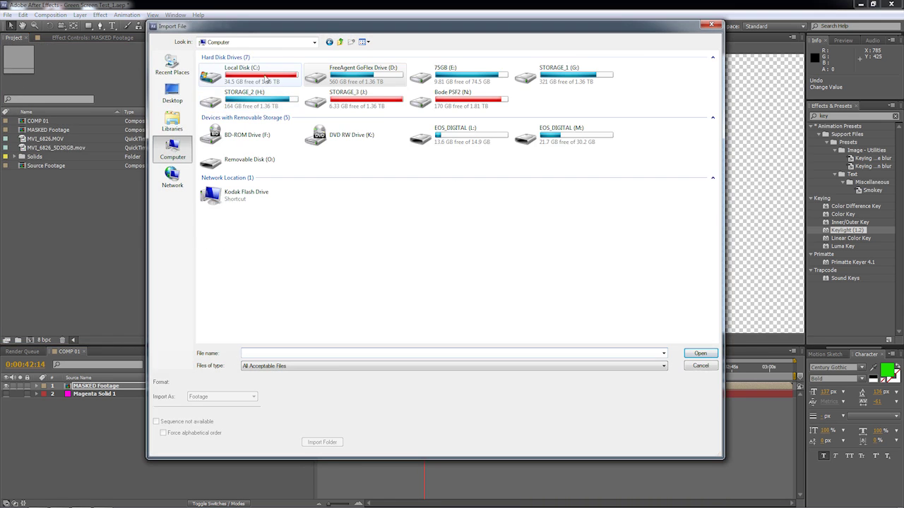
{"action": "double_click", "coordinate": [243, 79]}
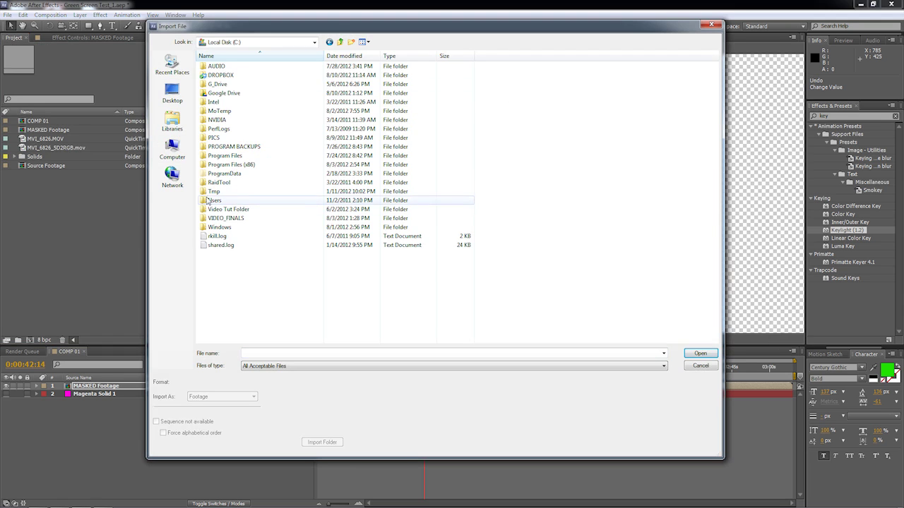
{"action": "left_click", "coordinate": [178, 153]}
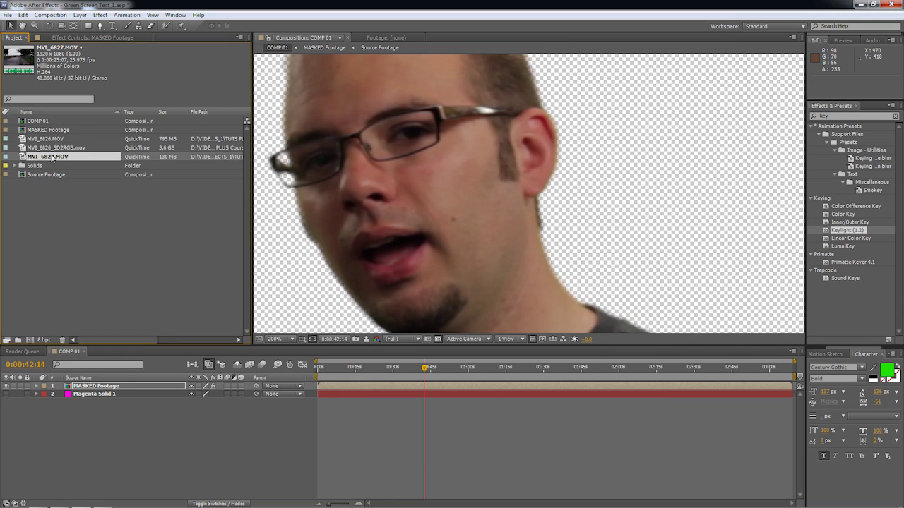
Step: Place MVI_6827.MOV beneath the other layers in COMP 01 and view the composite at 0:00:08:06
{"action": "left_click_drag", "start_coordinate": [51, 158], "coordinate": [105, 395]}
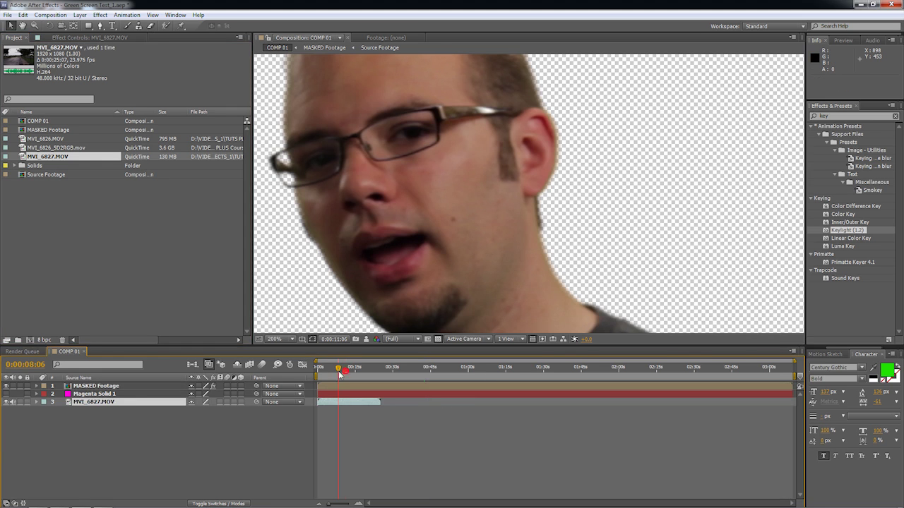
{"action": "scroll", "coordinate": [402, 261], "scroll_direction": "down", "scroll_amount": 6}
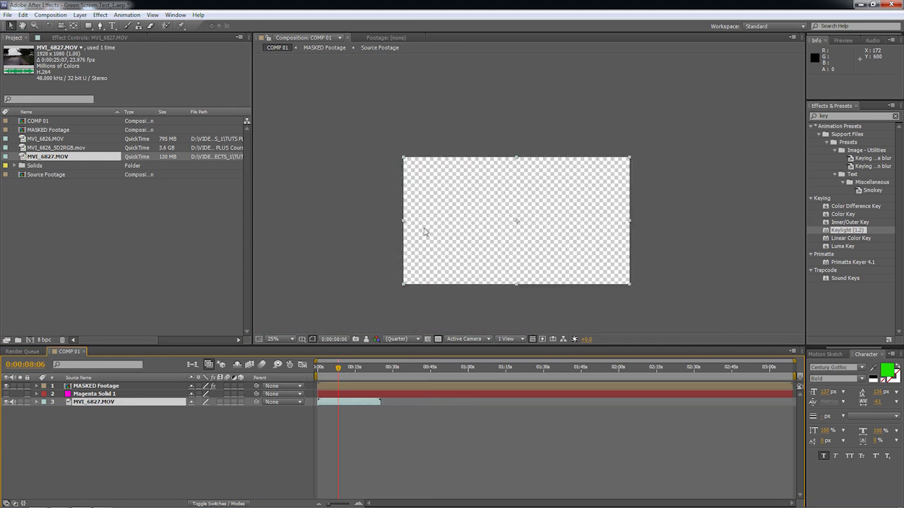
{"action": "scroll", "coordinate": [425, 230], "scroll_direction": "up", "scroll_amount": 5}
{"action": "key", "text": "space"}
{"action": "left_click_drag", "start_coordinate": [475, 216], "coordinate": [587, 202]}
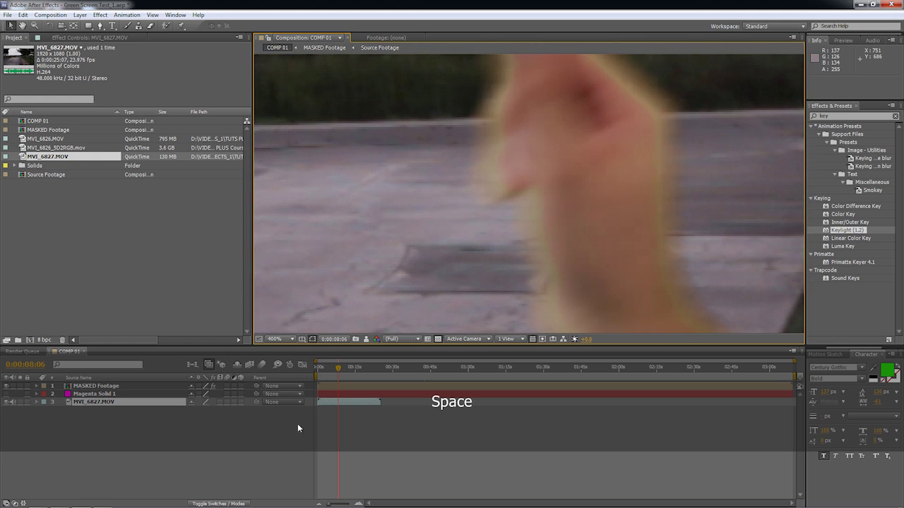
Step: Freeze the MVI_6827.MOV layer at the current frame and extend it to the end of the composition
{"action": "right_click", "coordinate": [338, 402]}
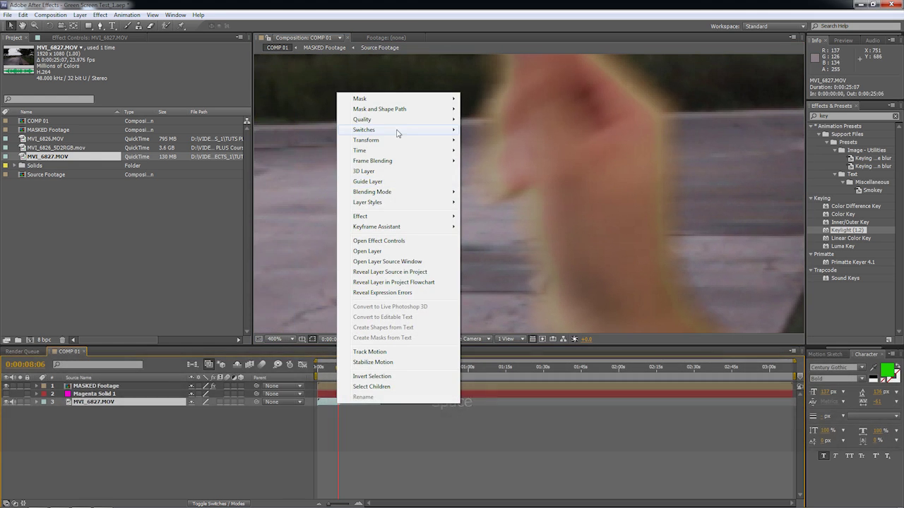
{"action": "mouse_move", "coordinate": [397, 152]}
{"action": "left_click", "coordinate": [509, 184]}
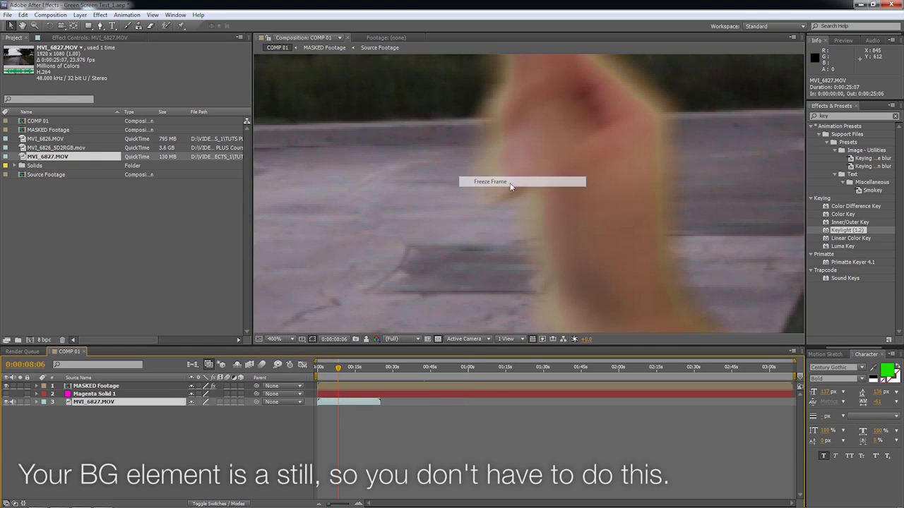
{"action": "left_click_drag", "start_coordinate": [623, 155], "coordinate": [502, 223]}
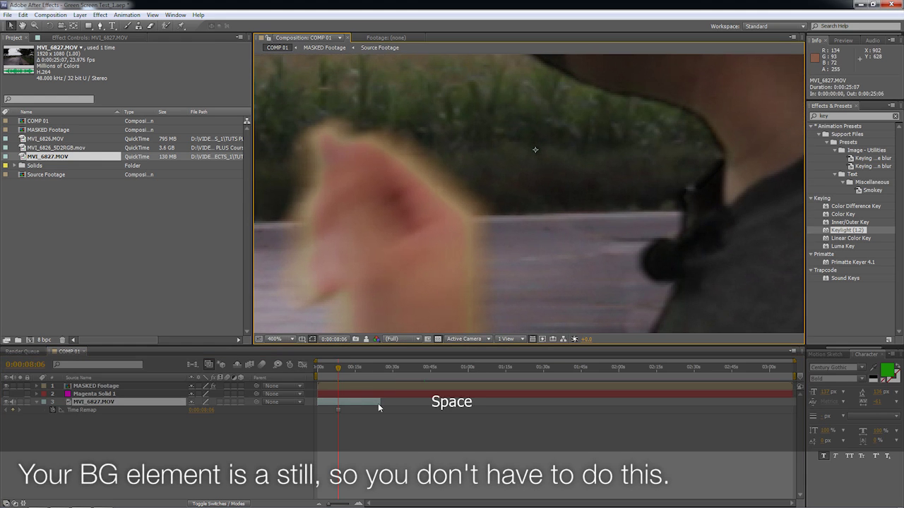
{"action": "left_click_drag", "start_coordinate": [381, 399], "coordinate": [790, 400]}
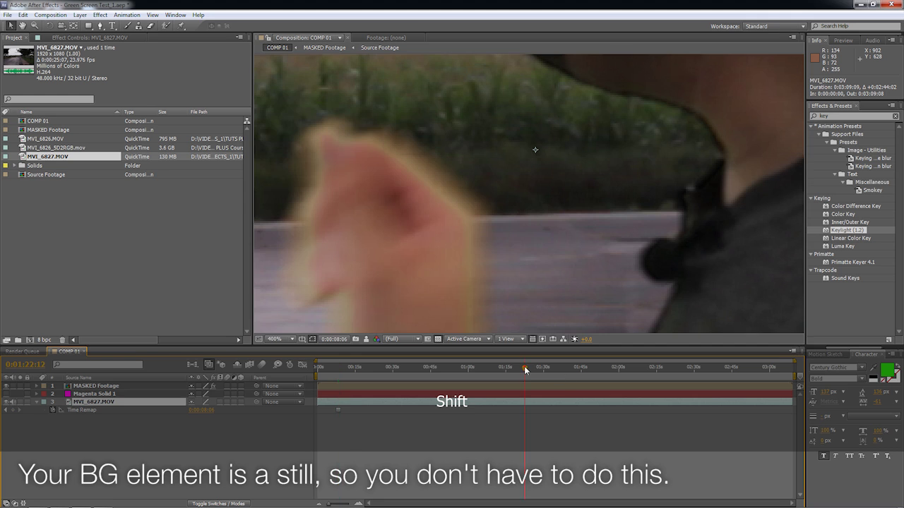
Step: Go to 0:00:11:15 and examine the keyed edges of the ears, face, shoulder, sleeve and arm against the background
{"action": "left_click_drag", "start_coordinate": [524, 367], "coordinate": [347, 377]}
{"action": "left_click_drag", "start_coordinate": [418, 229], "coordinate": [736, 279]}
{"action": "left_click_drag", "start_coordinate": [503, 159], "coordinate": [469, 328]}
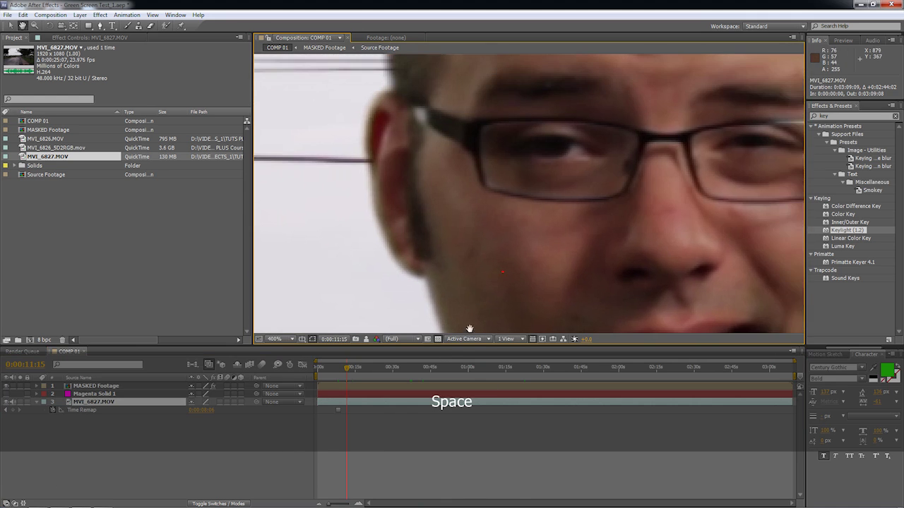
{"action": "left_click_drag", "start_coordinate": [463, 242], "coordinate": [426, 296]}
{"action": "left_click_drag", "start_coordinate": [417, 151], "coordinate": [495, 125]}
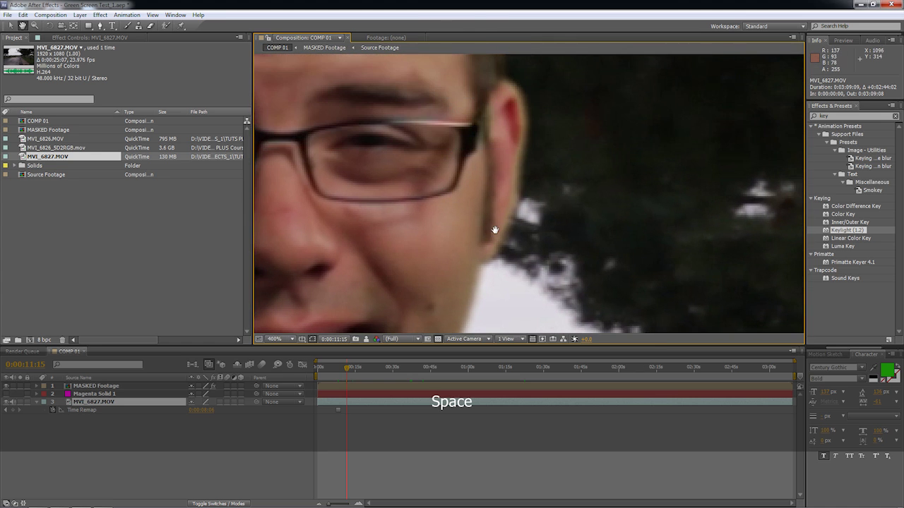
{"action": "scroll", "coordinate": [520, 196], "scroll_direction": "down", "scroll_amount": 5}
{"action": "scroll", "coordinate": [504, 232], "scroll_direction": "down", "scroll_amount": 3}
{"action": "scroll", "coordinate": [615, 238], "scroll_direction": "right", "scroll_amount": 6}
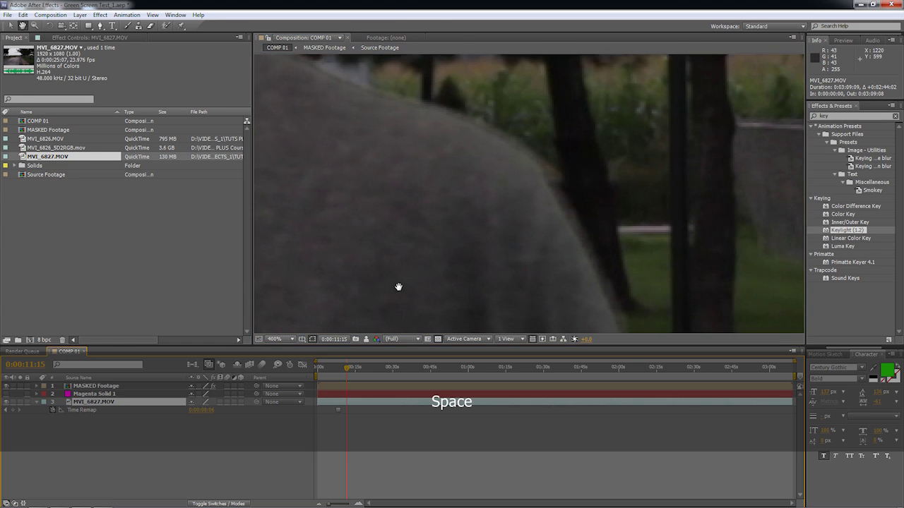
{"action": "left_click_drag", "start_coordinate": [400, 284], "coordinate": [360, 149]}
{"action": "left_click_drag", "start_coordinate": [568, 314], "coordinate": [480, 124]}
{"action": "left_click_drag", "start_coordinate": [519, 311], "coordinate": [444, 75]}
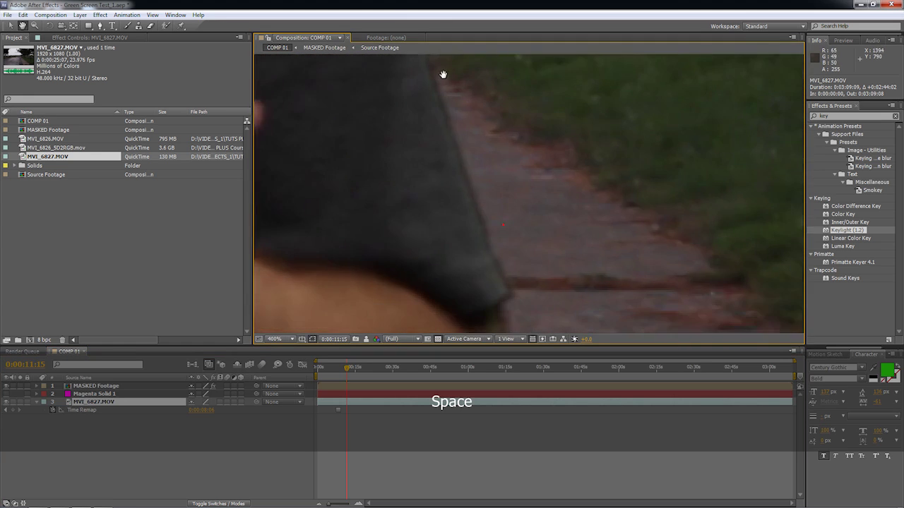
{"action": "left_click_drag", "start_coordinate": [509, 281], "coordinate": [472, 186]}
{"action": "left_click_drag", "start_coordinate": [325, 318], "coordinate": [520, 148]}
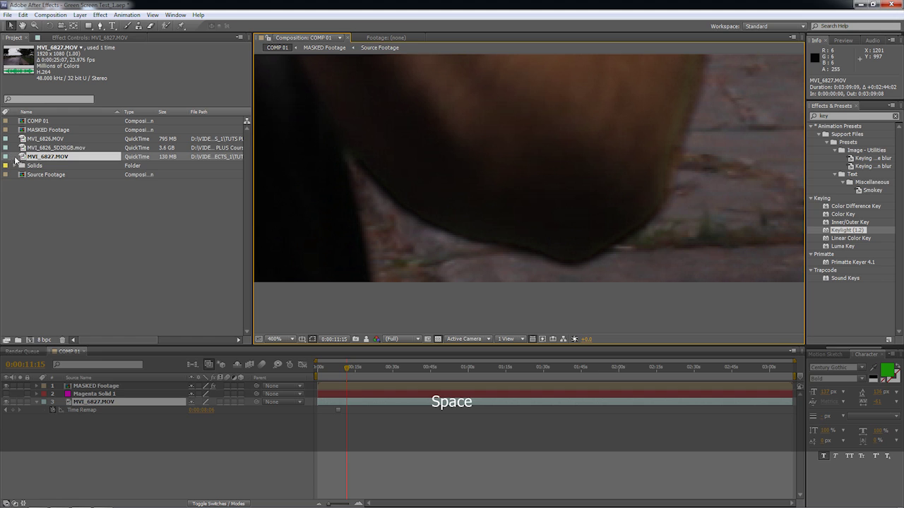
Step: Raise Clip Black to 6.9 in the Keylight effect on the MASKED Footage layer
{"action": "left_click", "coordinate": [19, 39]}
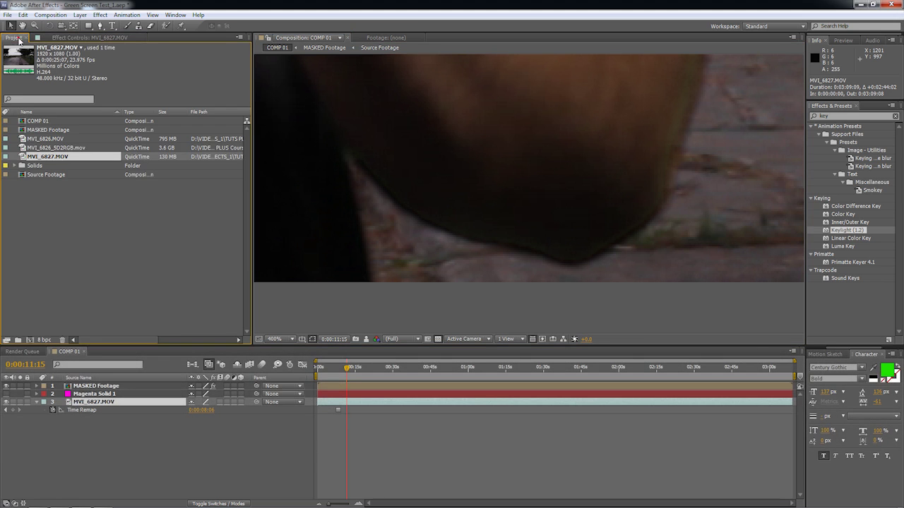
{"action": "left_click", "coordinate": [91, 37]}
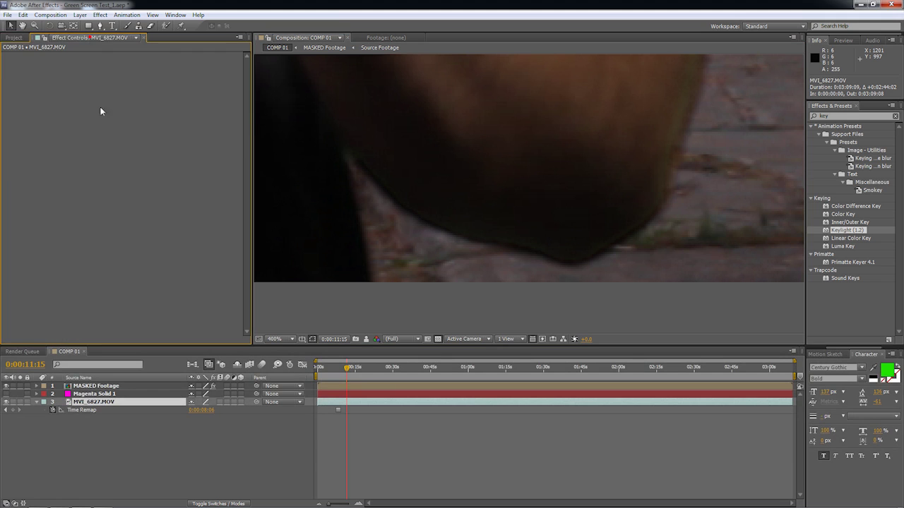
{"action": "left_click", "coordinate": [99, 386]}
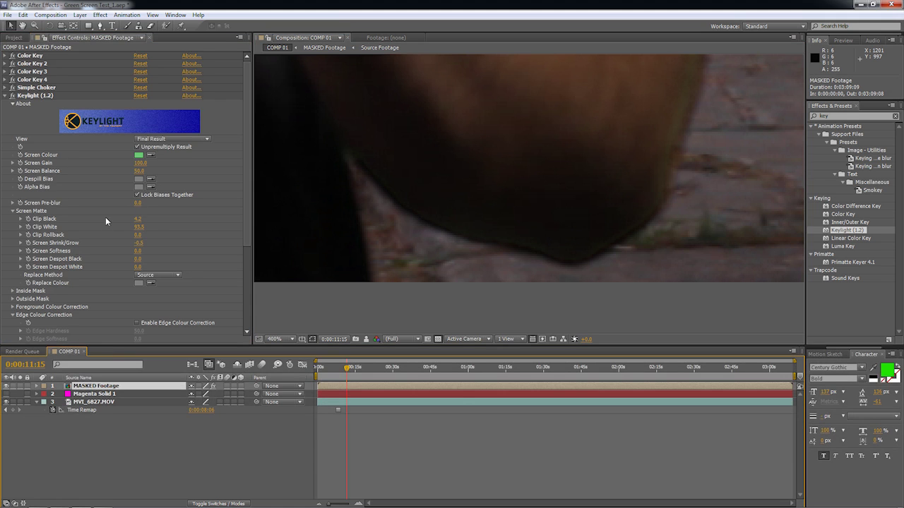
{"action": "key", "text": "ctrl"}
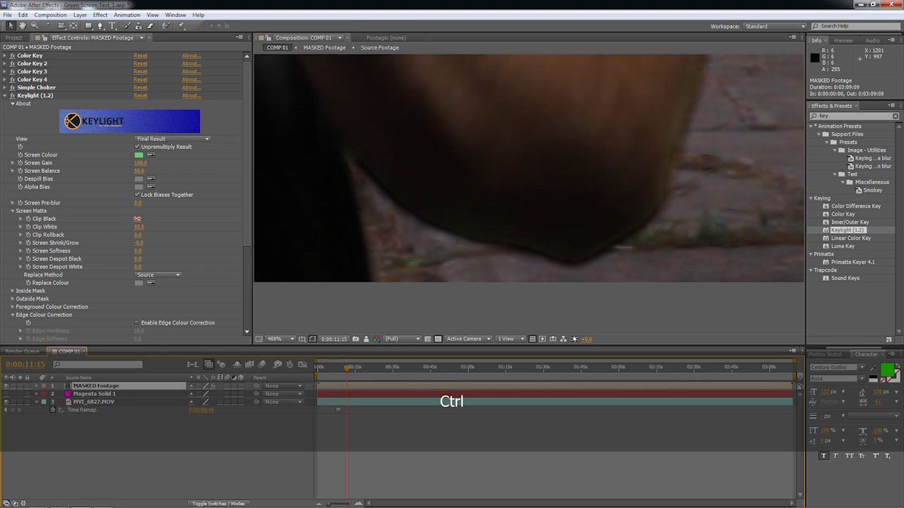
{"action": "left_click_drag", "start_coordinate": [138, 219], "coordinate": [140, 219]}
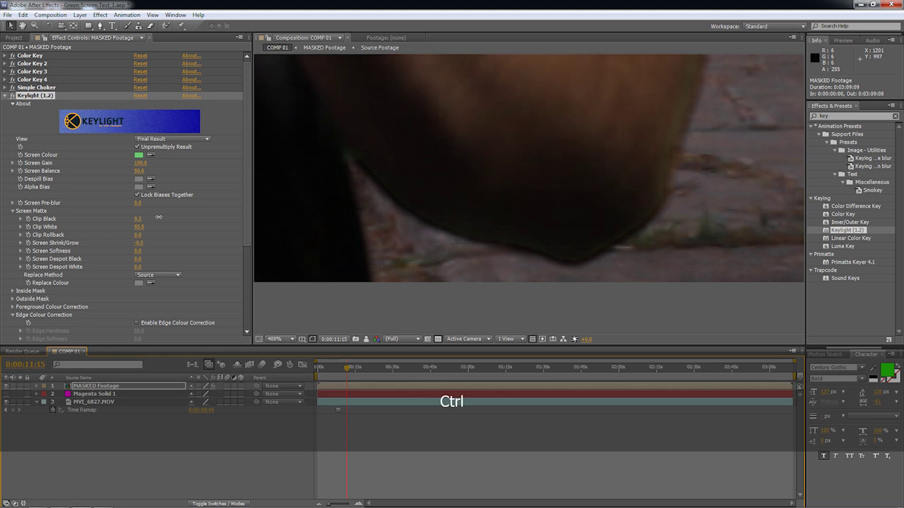
Step: Try a Keylight Screen Pre-blur of 0.5
{"action": "left_click", "coordinate": [149, 222]}
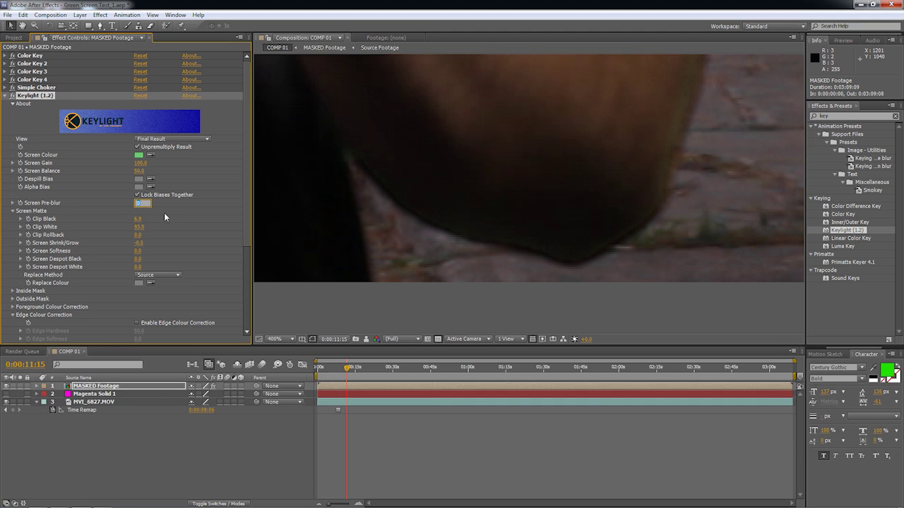
{"action": "type", "text": "0.5"}
{"action": "key", "text": "Return"}
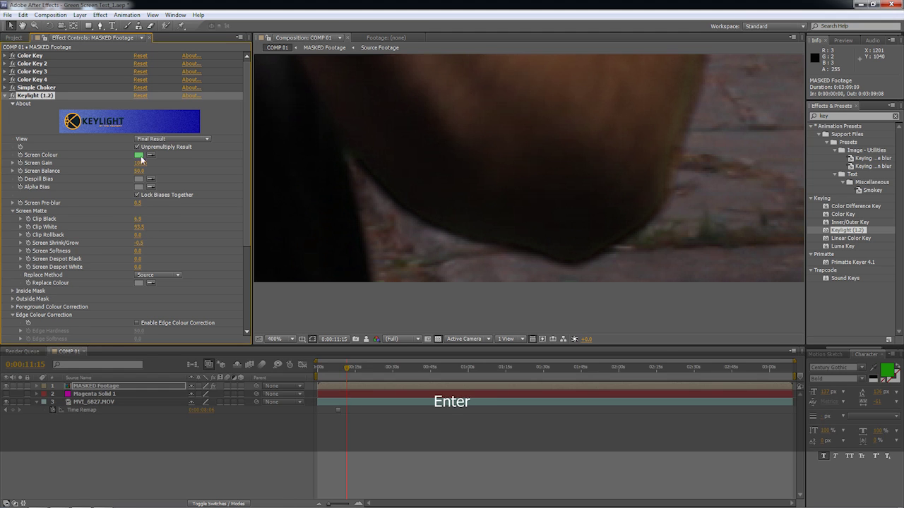
Step: Set Keylight's Screen Pre-blur to 1.0
{"action": "left_click", "coordinate": [144, 203]}
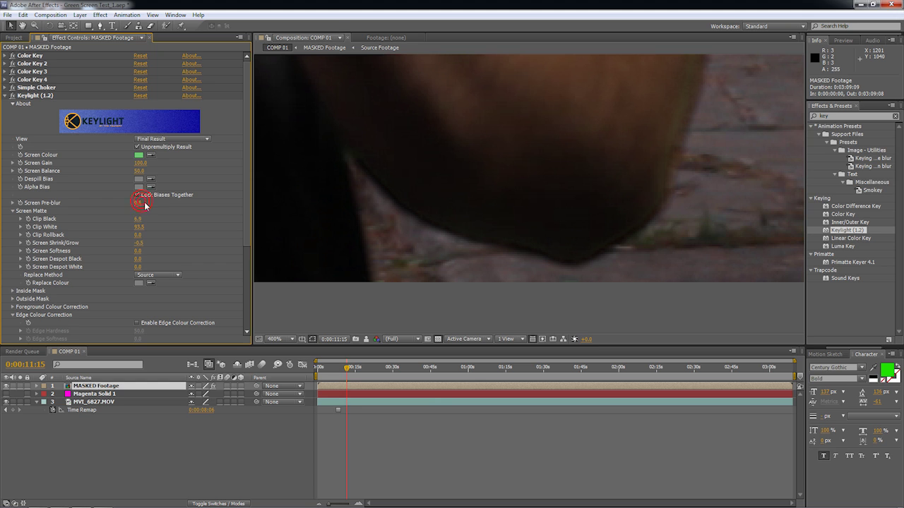
{"action": "left_click", "coordinate": [139, 204]}
{"action": "key", "text": "Return"}
Step: Check the shoulder's edge against the background and enable Keylight's Edge Colour Correction
{"action": "key", "text": "space"}
{"action": "left_click_drag", "start_coordinate": [393, 162], "coordinate": [555, 149]}
{"action": "left_click", "coordinate": [136, 238]}
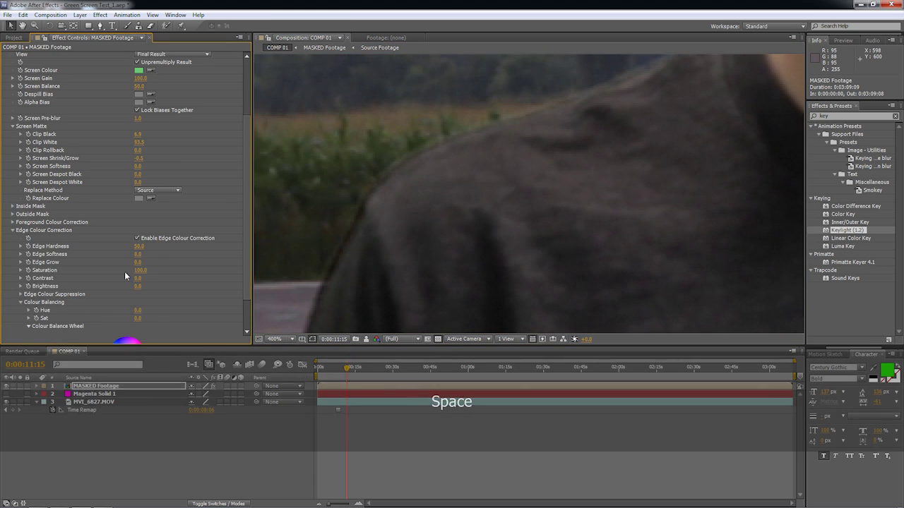
Step: Try an edge Saturation of 52 in Keylight's Edge Colour Correction, checking the face, sleeve and neck edges around 0:00:33:18
{"action": "key", "text": "space"}
{"action": "left_click_drag", "start_coordinate": [439, 218], "coordinate": [485, 212]}
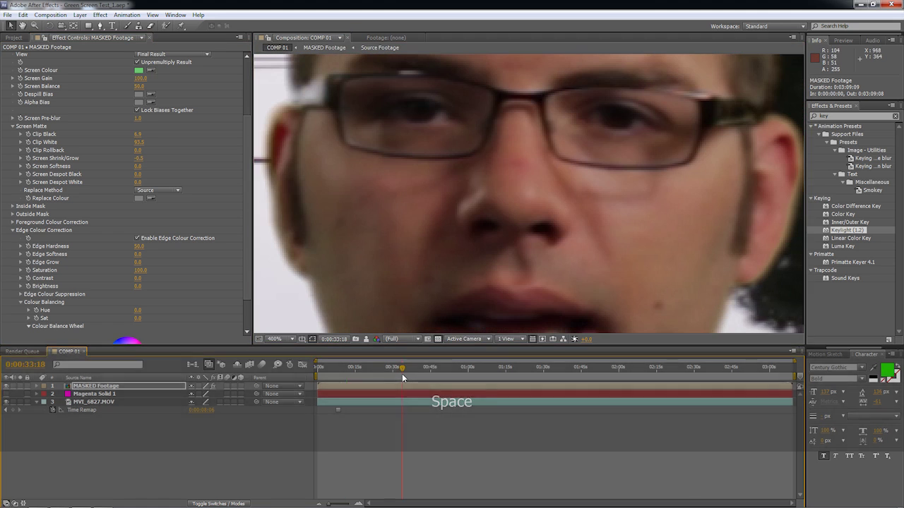
{"action": "key", "text": "space"}
{"action": "left_click_drag", "start_coordinate": [494, 250], "coordinate": [337, 189]}
{"action": "left_click_drag", "start_coordinate": [573, 146], "coordinate": [399, 137]}
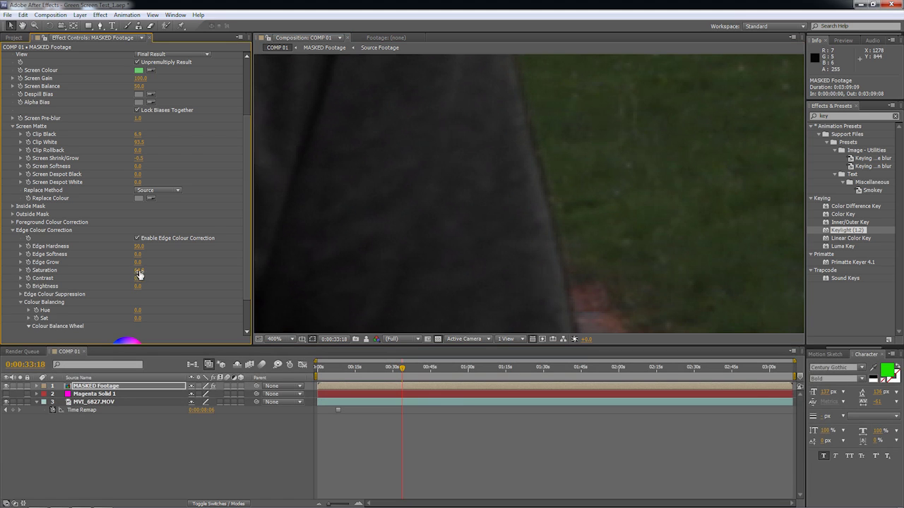
{"action": "key", "text": "space"}
{"action": "left_click_drag", "start_coordinate": [502, 317], "coordinate": [385, 264]}
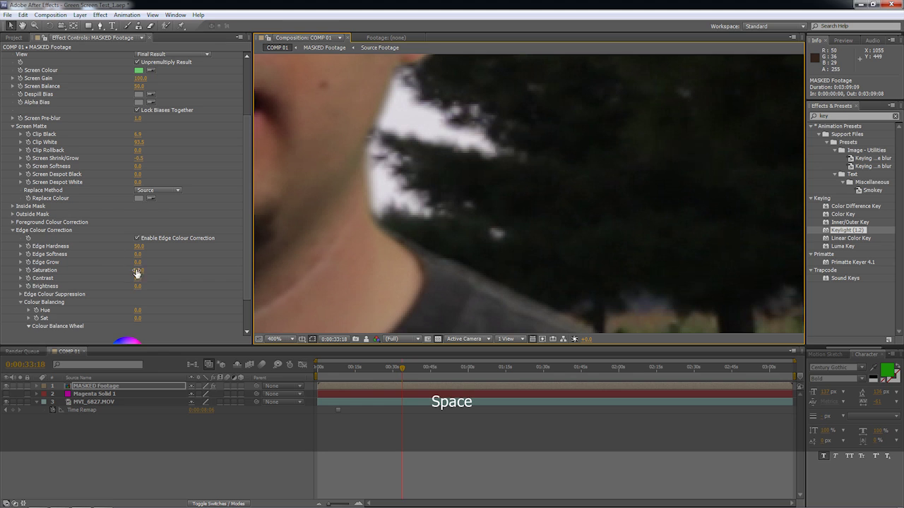
Step: Try an Edge Grow of 3.3 in Keylight's Edge Colour Correction and inspect the neck and ear edges
{"action": "left_click_drag", "start_coordinate": [139, 265], "coordinate": [283, 262]}
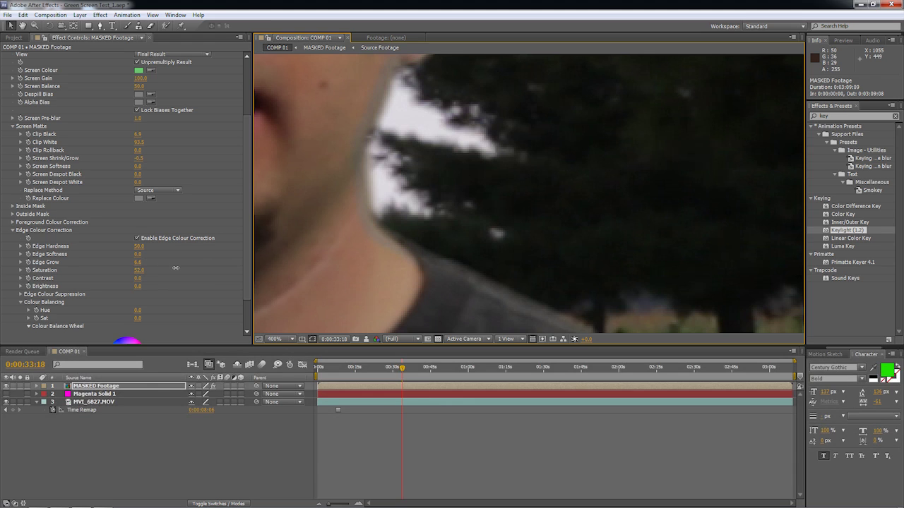
{"action": "key", "text": "space"}
{"action": "left_click_drag", "start_coordinate": [371, 159], "coordinate": [351, 202]}
{"action": "left_click_drag", "start_coordinate": [359, 120], "coordinate": [327, 299]}
{"action": "scroll", "coordinate": [333, 289], "scroll_direction": "up", "scroll_amount": 1}
{"action": "left_click_drag", "start_coordinate": [435, 278], "coordinate": [573, 264]}
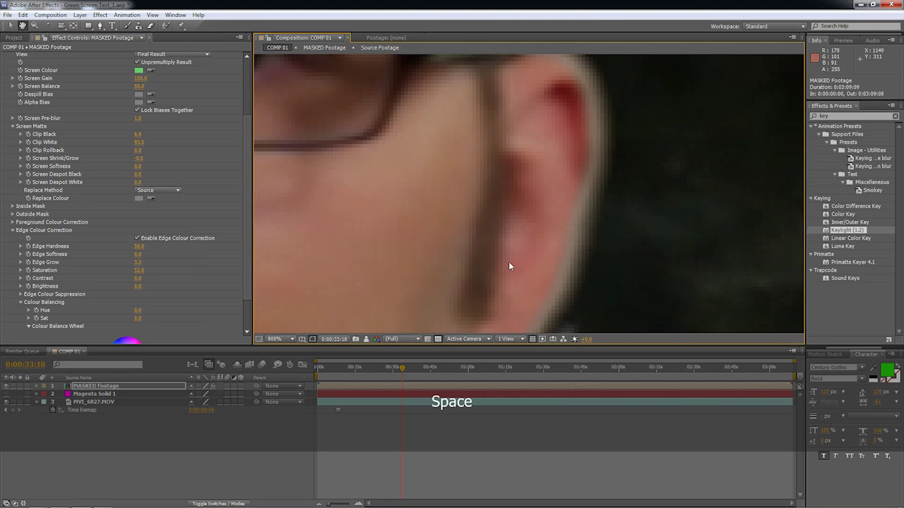
Step: Set Edge Grow to 1 in Keylight's Edge Colour Correction
{"action": "left_click", "coordinate": [138, 262]}
{"action": "type", "text": "1"}
{"action": "key", "text": "Return"}
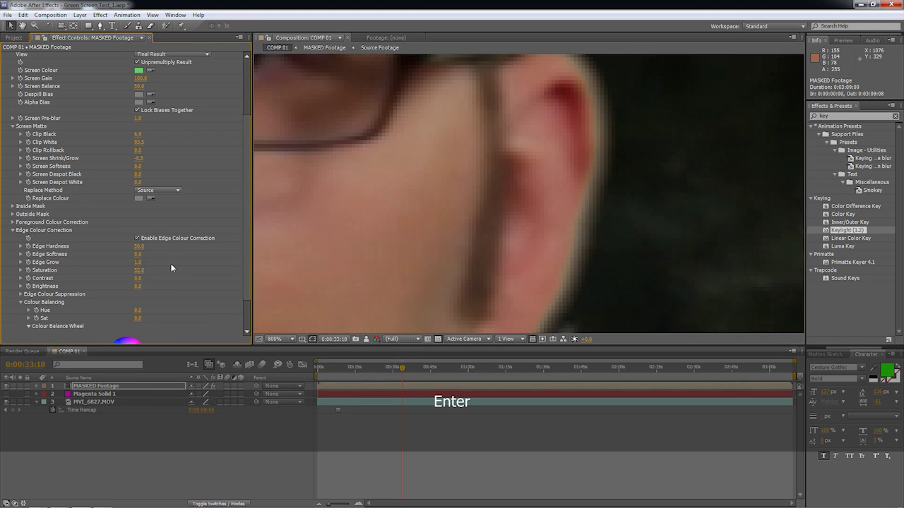
Step: Try a higher Brightness and a Contrast of -35 in Edge Colour Correction, judging them on the shoulder's edge
{"action": "left_click_drag", "start_coordinate": [618, 181], "coordinate": [410, 121]}
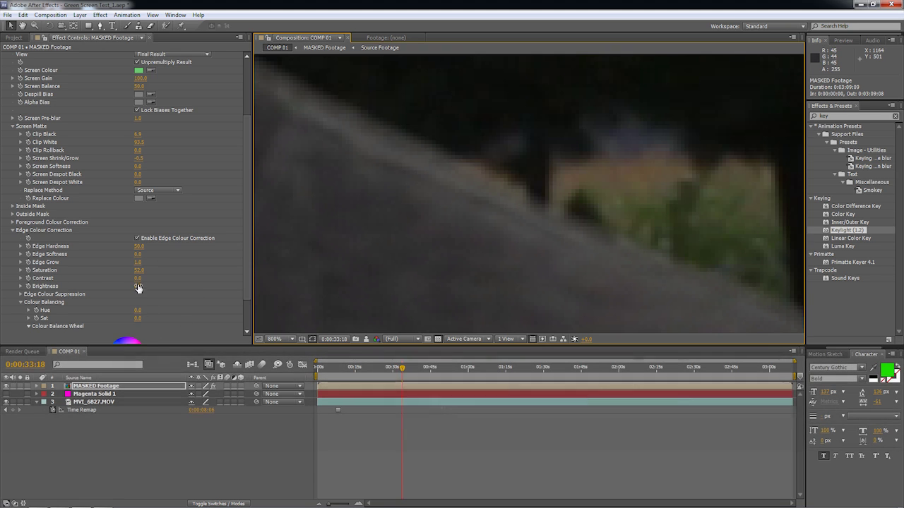
{"action": "left_click_drag", "start_coordinate": [123, 285], "coordinate": [148, 286]}
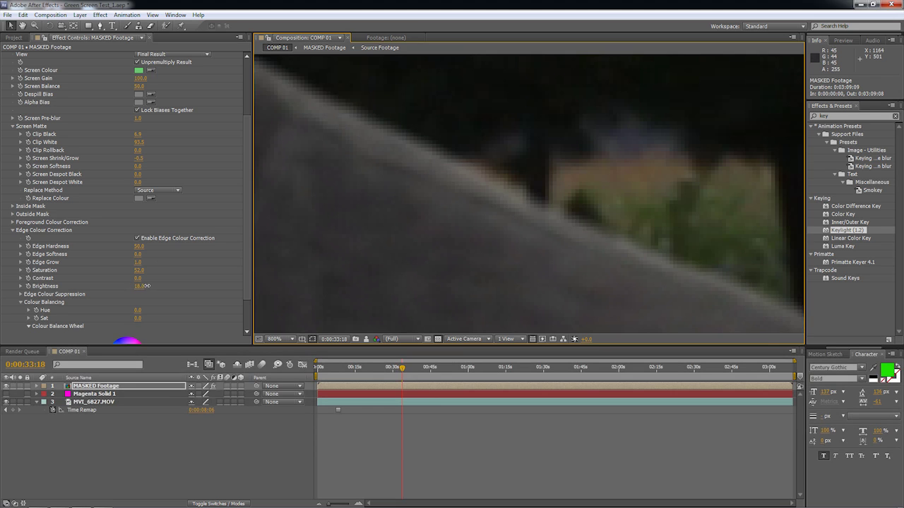
{"action": "left_click_drag", "start_coordinate": [139, 281], "coordinate": [133, 280]}
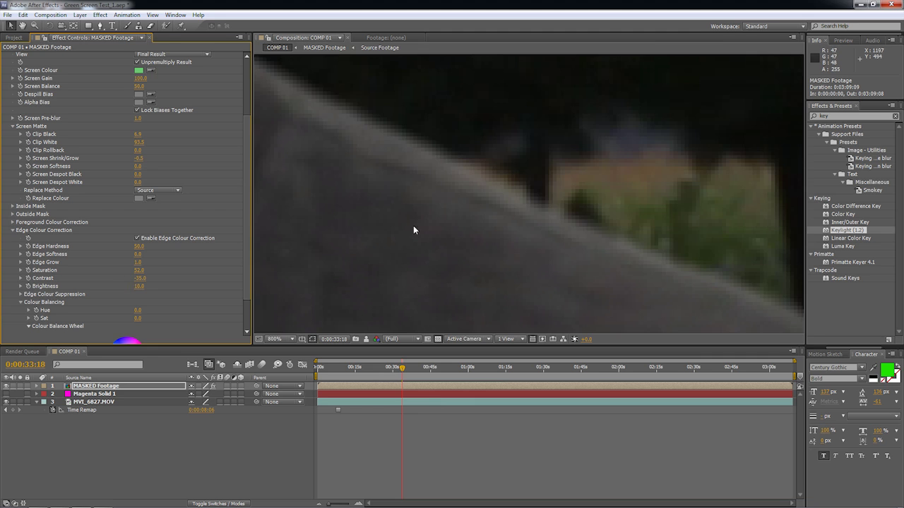
Step: Check the overall composite and the hairline edge, and set Edge Colour Correction's Saturation to 80
{"action": "scroll", "coordinate": [465, 226], "scroll_direction": "down", "scroll_amount": 5}
{"action": "key", "text": "space"}
{"action": "left_click_drag", "start_coordinate": [477, 289], "coordinate": [482, 307]}
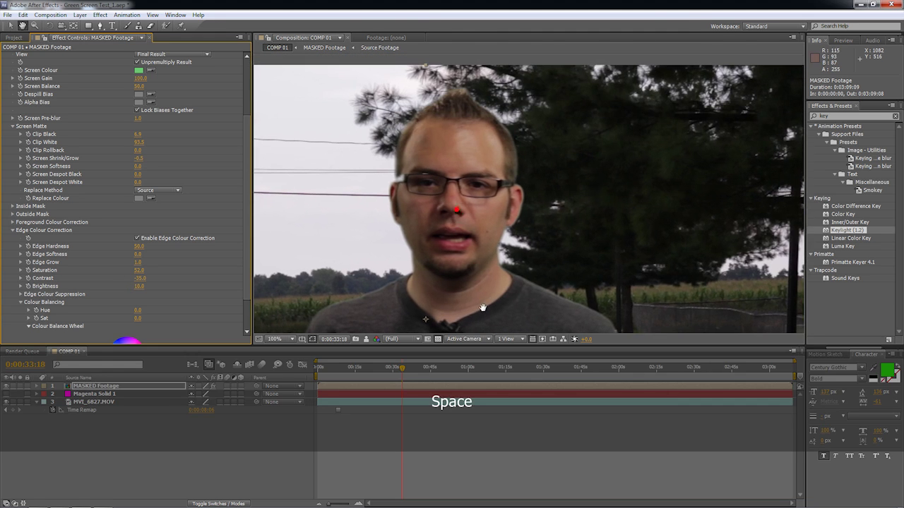
{"action": "scroll", "coordinate": [467, 254], "scroll_direction": "up", "scroll_amount": 4}
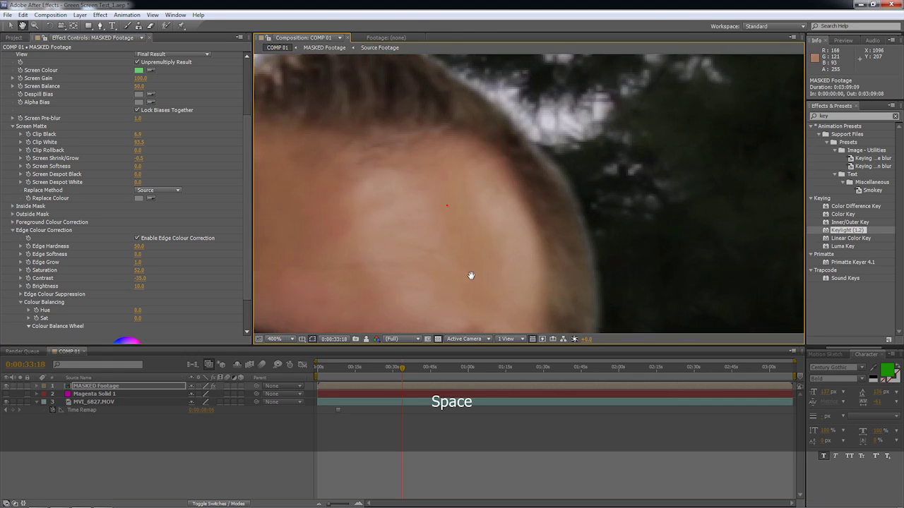
{"action": "left_click_drag", "start_coordinate": [470, 275], "coordinate": [480, 282]}
{"action": "scroll", "coordinate": [500, 278], "scroll_direction": "up", "scroll_amount": 1}
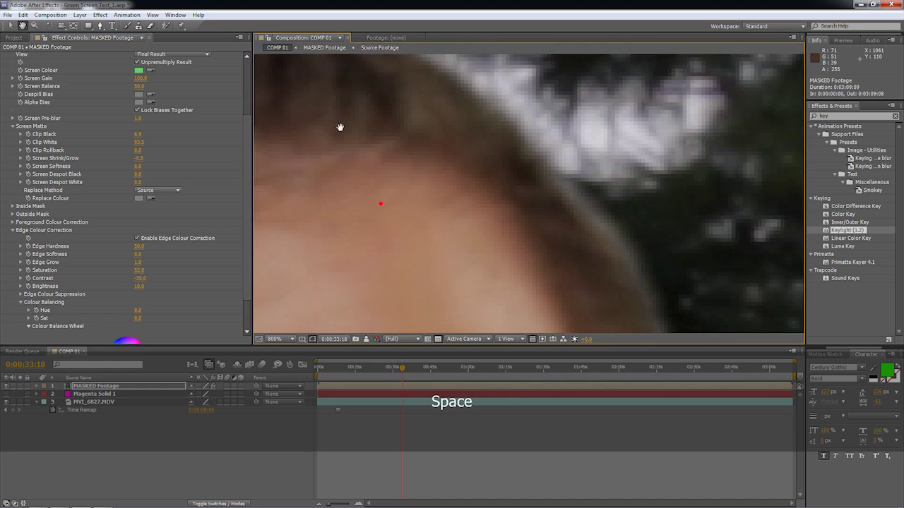
{"action": "left_click_drag", "start_coordinate": [339, 127], "coordinate": [398, 184]}
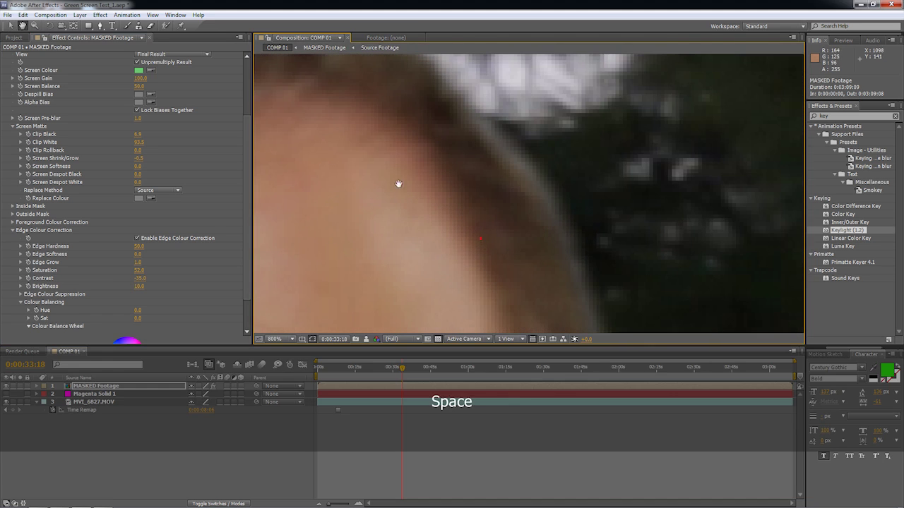
{"action": "left_click", "coordinate": [140, 270]}
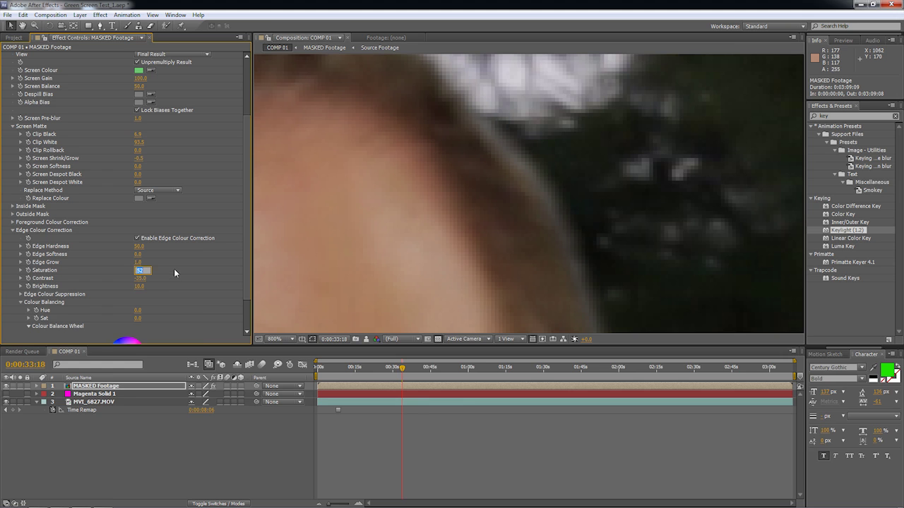
{"action": "type", "text": "80"}
{"action": "key", "text": "Return"}
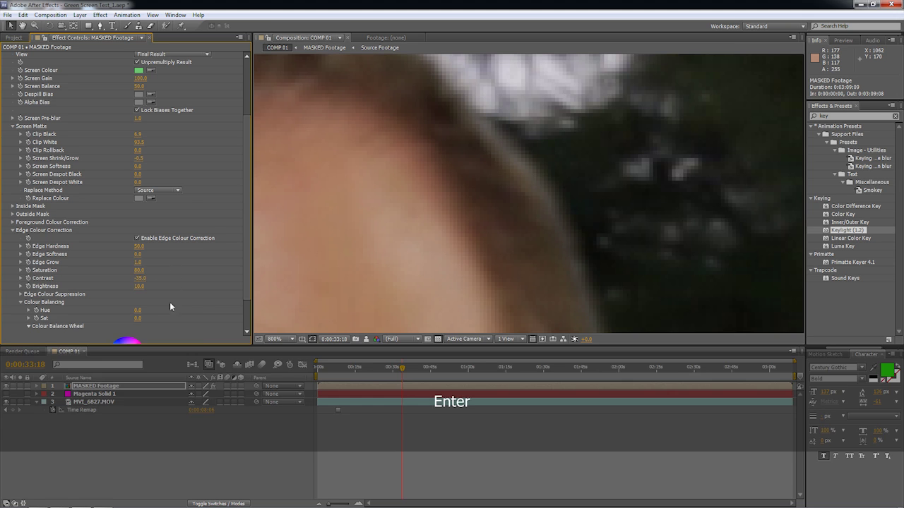
Step: Set Edge Softness to 2 in Keylight's Edge Colour Correction
{"action": "left_click", "coordinate": [139, 287]}
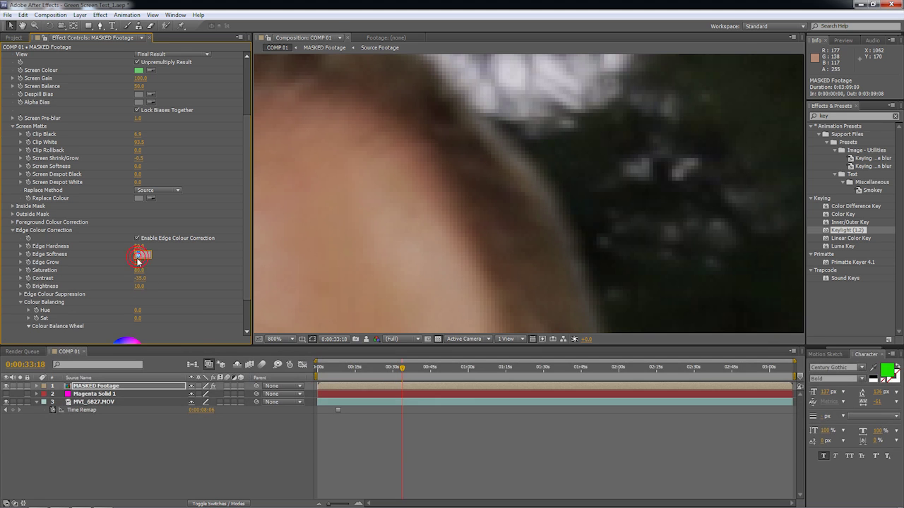
{"action": "type", "text": "52"}
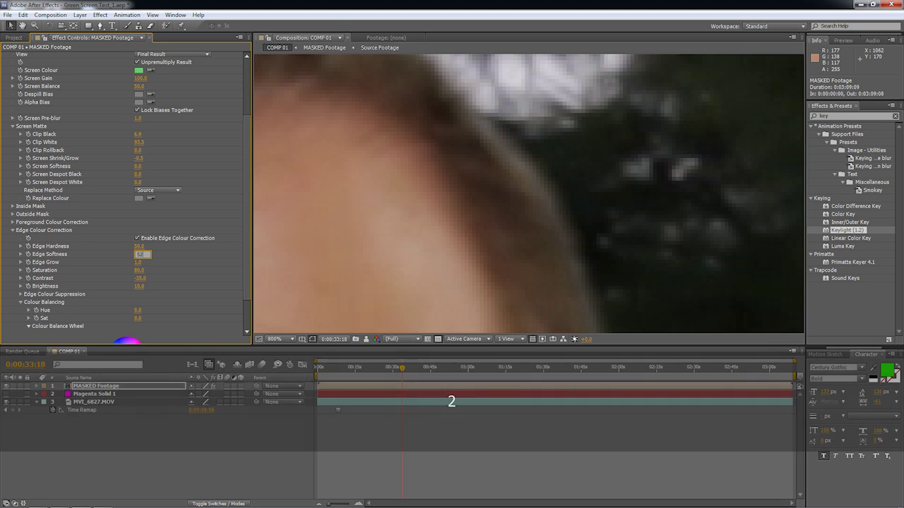
{"action": "key", "text": "BackSpace"}
{"action": "key", "text": "Return"}
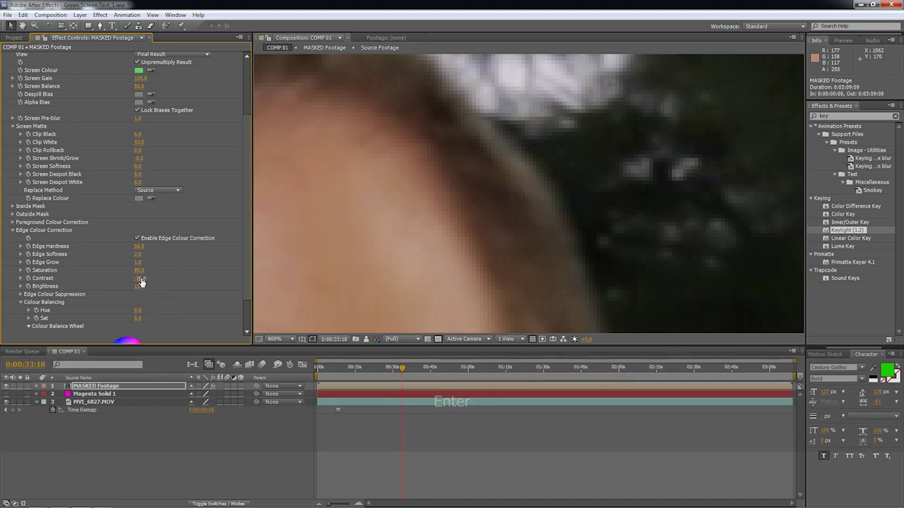
Step: Reset Edge Colour Correction's Contrast to 0
{"action": "left_click", "coordinate": [139, 278]}
{"action": "right_click", "coordinate": [39, 281]}
{"action": "right_click", "coordinate": [47, 277]}
{"action": "left_click", "coordinate": [76, 344]}
Step: Inspect the shoulder and ear edges and set Edge Colour Correction's Brightness back to 0
{"action": "key", "text": "space"}
{"action": "left_click_drag", "start_coordinate": [622, 278], "coordinate": [585, 261]}
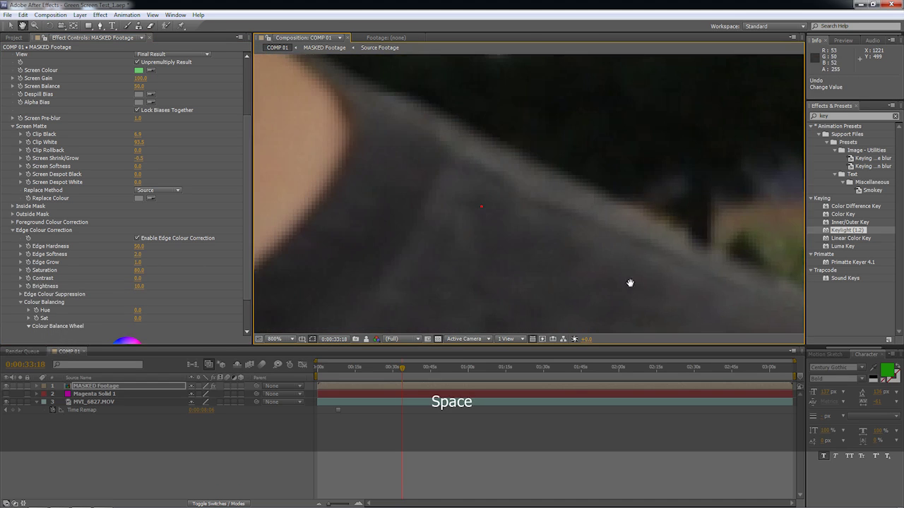
{"action": "left_click_drag", "start_coordinate": [523, 232], "coordinate": [598, 296]}
{"action": "left_click_drag", "start_coordinate": [559, 242], "coordinate": [552, 325]}
{"action": "left_click_drag", "start_coordinate": [590, 202], "coordinate": [518, 340]}
{"action": "key", "text": "space"}
{"action": "left_click_drag", "start_coordinate": [541, 268], "coordinate": [492, 229]}
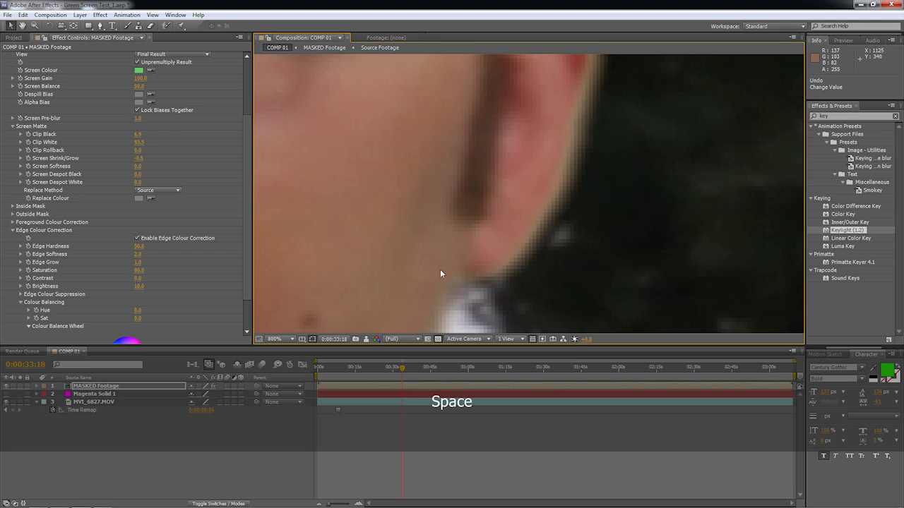
{"action": "left_click", "coordinate": [139, 286]}
{"action": "type", "text": "0"}
{"action": "key", "text": "Return"}
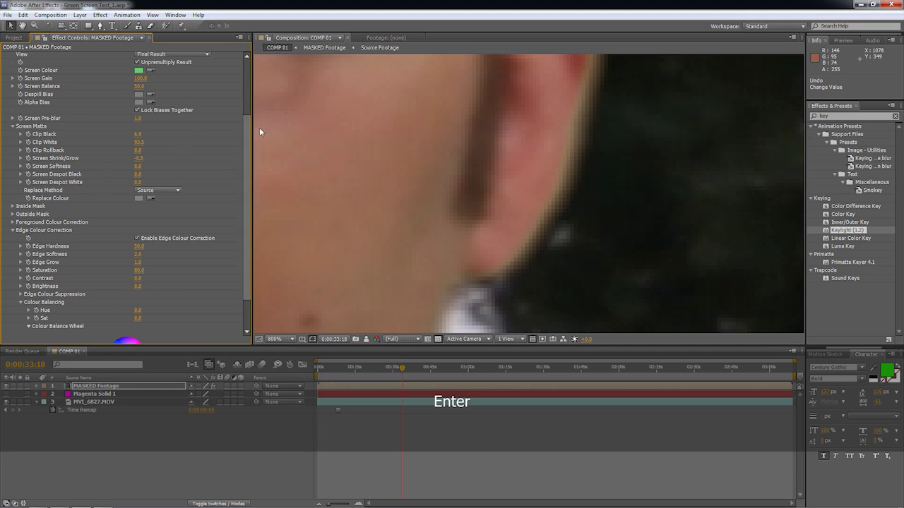
Step: Toggle Edge Colour Correction off and on to compare the ear and neck edges, and review the whole composite
{"action": "key", "text": "space"}
{"action": "left_click_drag", "start_coordinate": [452, 233], "coordinate": [473, 267]}
{"action": "left_click", "coordinate": [137, 238]}
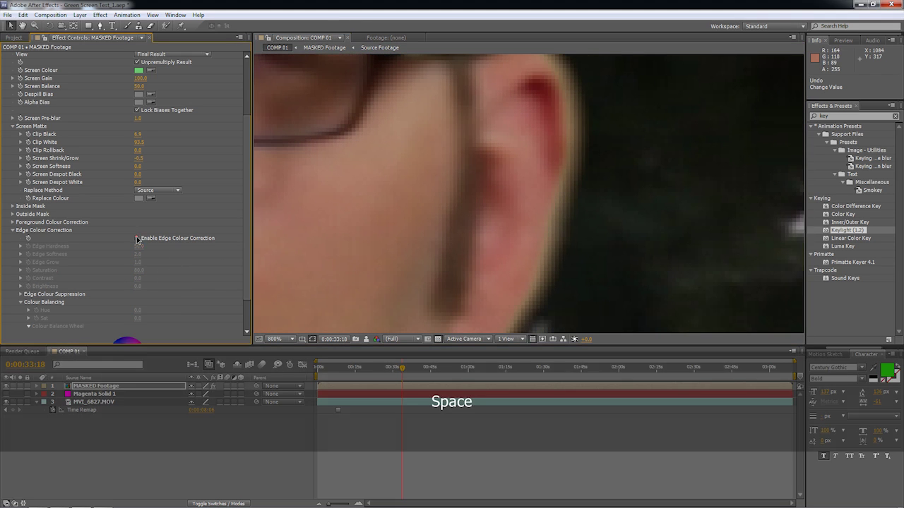
{"action": "left_click_drag", "start_coordinate": [540, 240], "coordinate": [496, 167]}
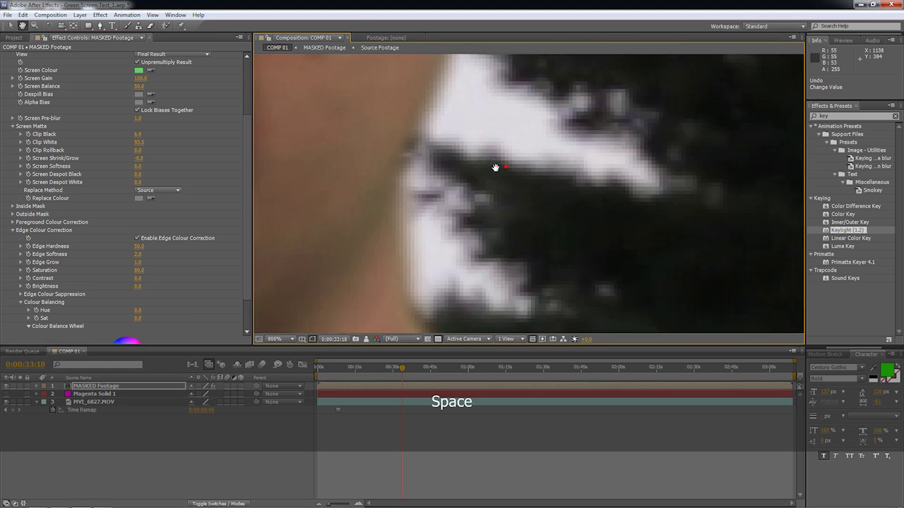
{"action": "scroll", "coordinate": [496, 167], "scroll_direction": "down", "scroll_amount": 3}
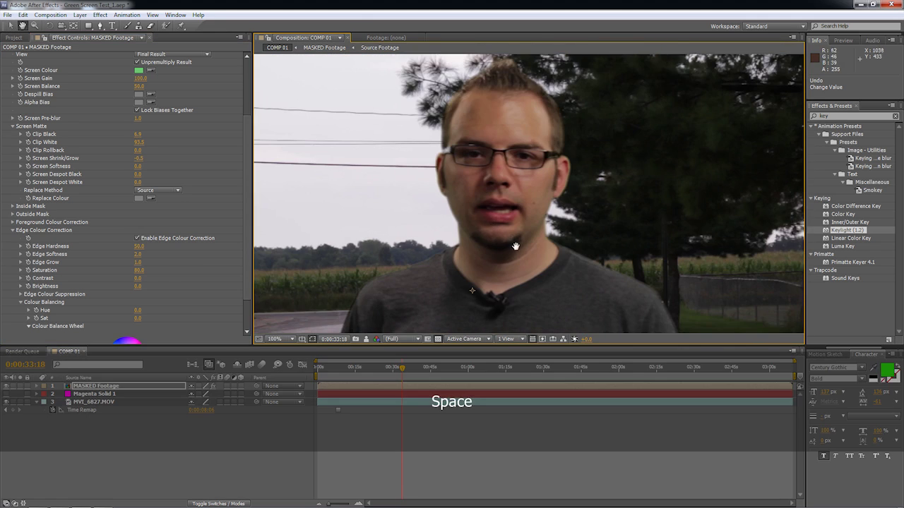
{"action": "left_click_drag", "start_coordinate": [516, 245], "coordinate": [534, 170]}
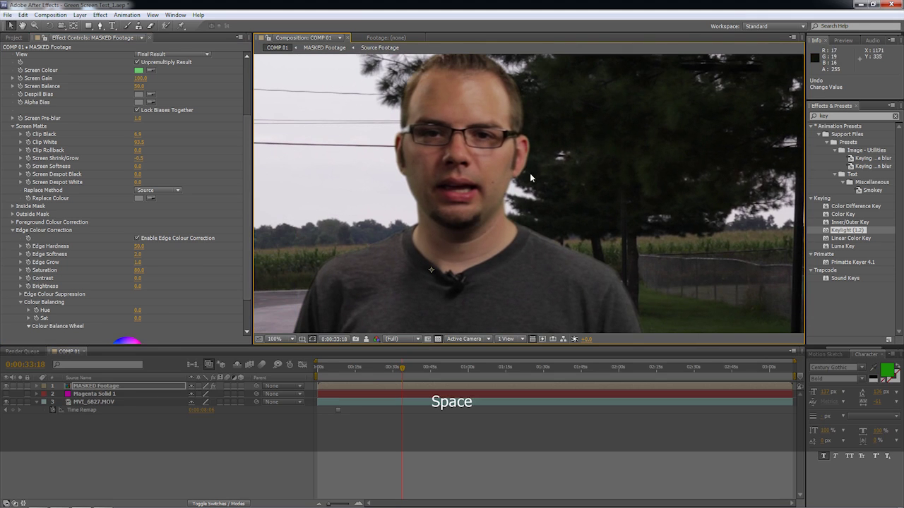
Step: Go to 0:01:08:02 and switch all effects on the MASKED Footage layer off and on to compare the raised arm
{"action": "left_click", "coordinate": [488, 370]}
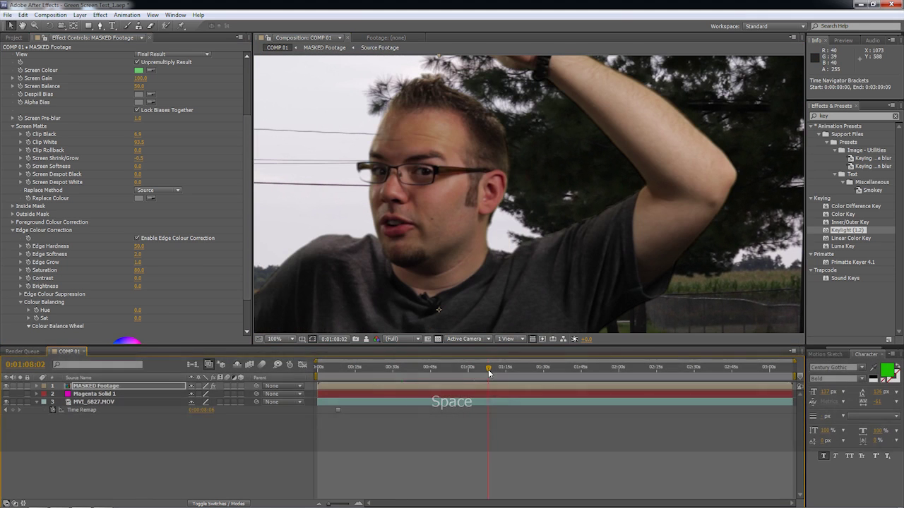
{"action": "scroll", "coordinate": [483, 286], "scroll_direction": "up", "scroll_amount": 5}
{"action": "scroll", "coordinate": [506, 173], "scroll_direction": "down", "scroll_amount": 4}
{"action": "scroll", "coordinate": [28, 164], "scroll_direction": "up", "scroll_amount": 3}
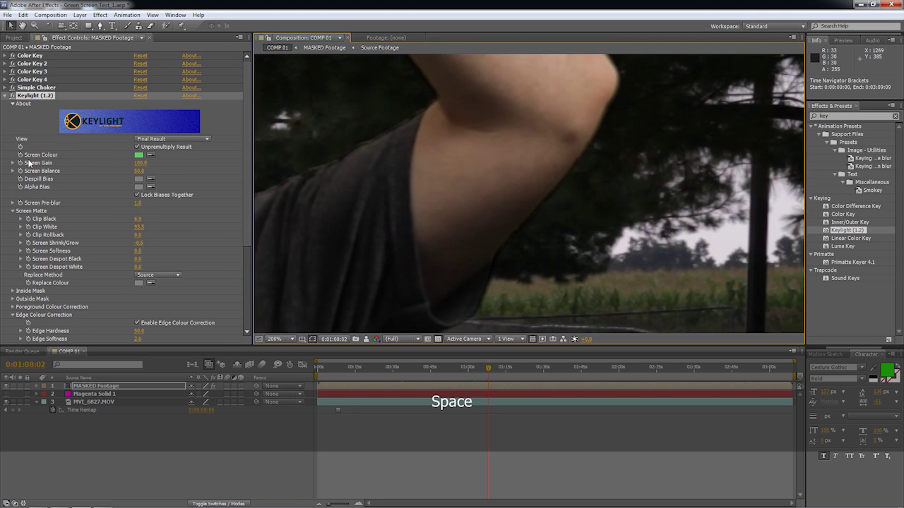
{"action": "left_click_drag", "start_coordinate": [13, 55], "coordinate": [13, 108]}
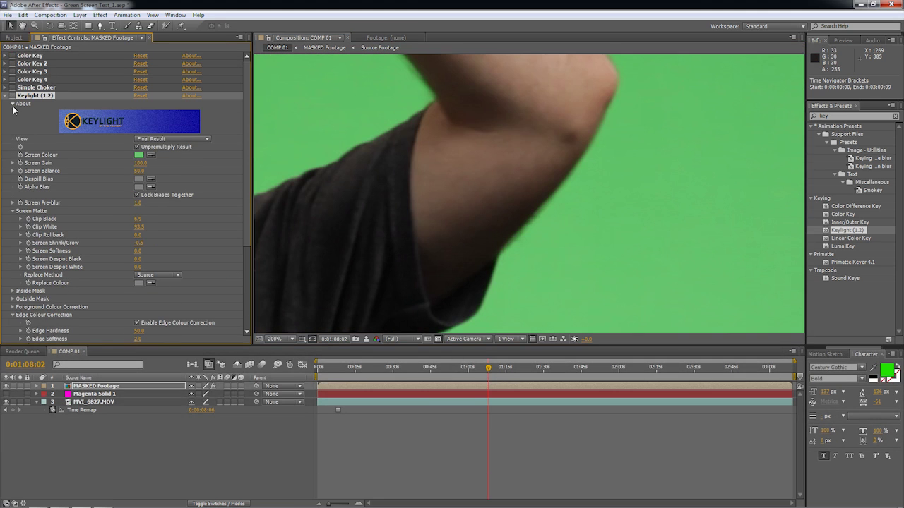
{"action": "left_click_drag", "start_coordinate": [12, 56], "coordinate": [16, 104]}
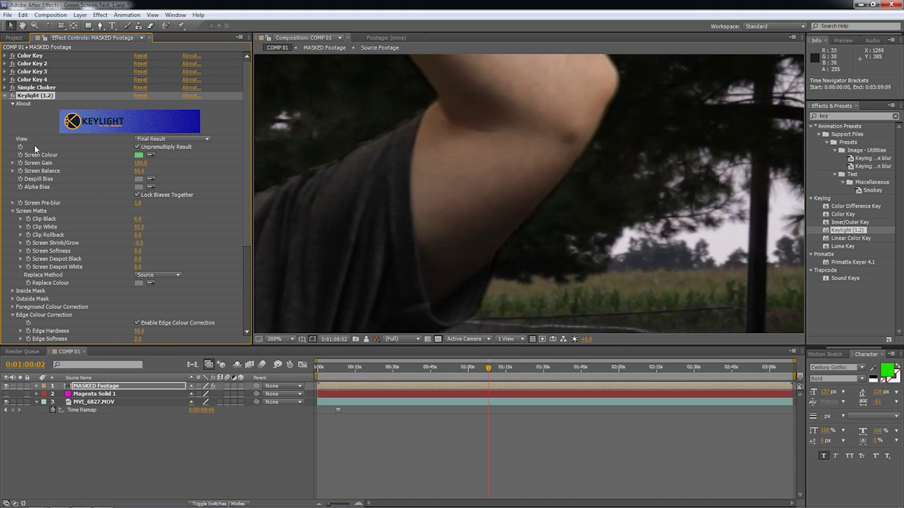
Step: Switch Keylight's View to Intermediate Result, examine the green fringe around the head, and disable Edge Colour Correction
{"action": "left_click", "coordinate": [171, 138]}
{"action": "left_click", "coordinate": [178, 243]}
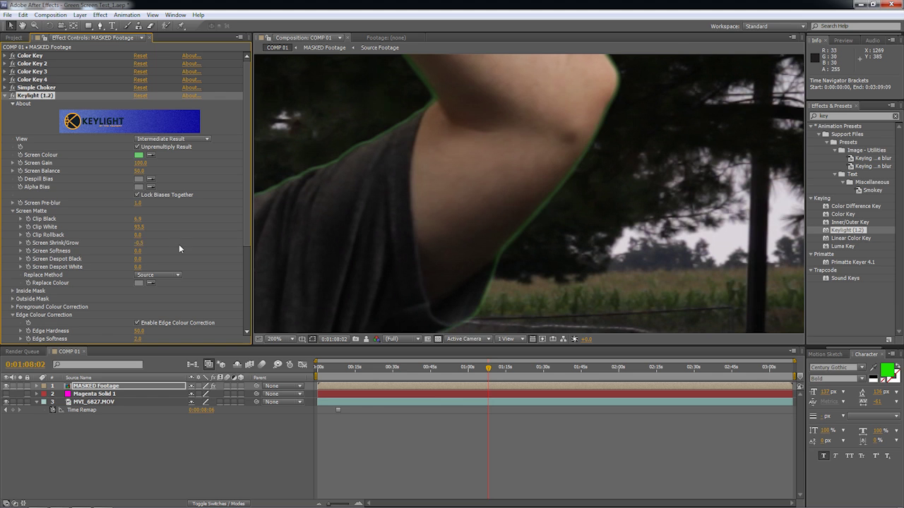
{"action": "key", "text": "space"}
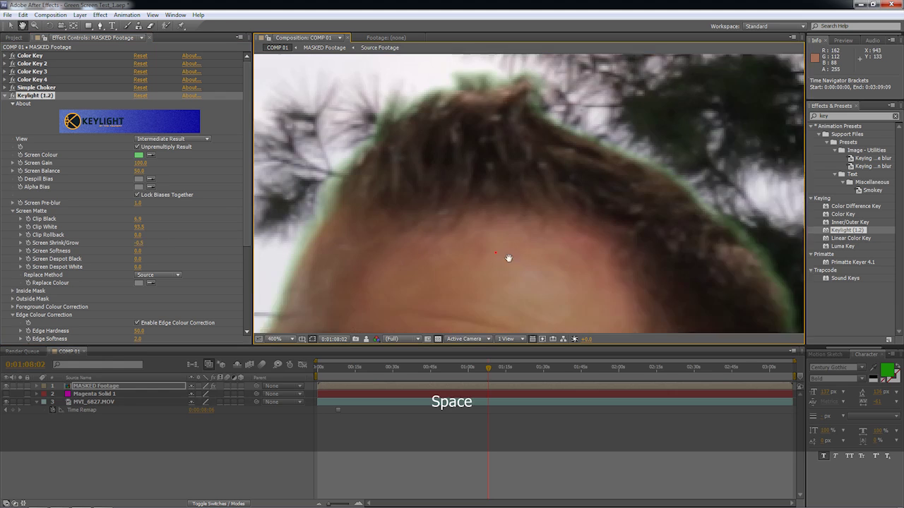
{"action": "left_click_drag", "start_coordinate": [496, 253], "coordinate": [627, 184]}
{"action": "left_click_drag", "start_coordinate": [550, 324], "coordinate": [573, 138]}
{"action": "left_click_drag", "start_coordinate": [579, 310], "coordinate": [558, 153]}
{"action": "left_click_drag", "start_coordinate": [560, 186], "coordinate": [512, 240]}
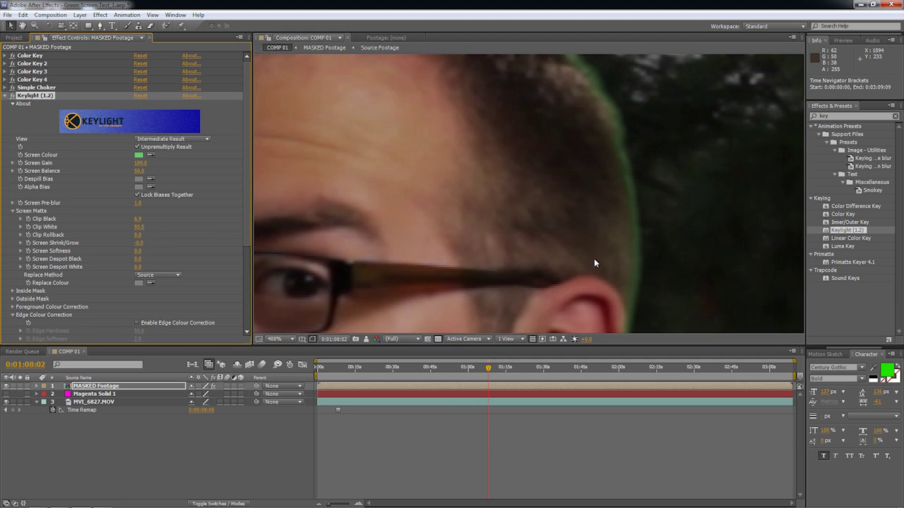
Step: Search the effects for "hue" and add Hue/Saturation after Keylight on the MASKED Footage layer
{"action": "left_click", "coordinate": [840, 116]}
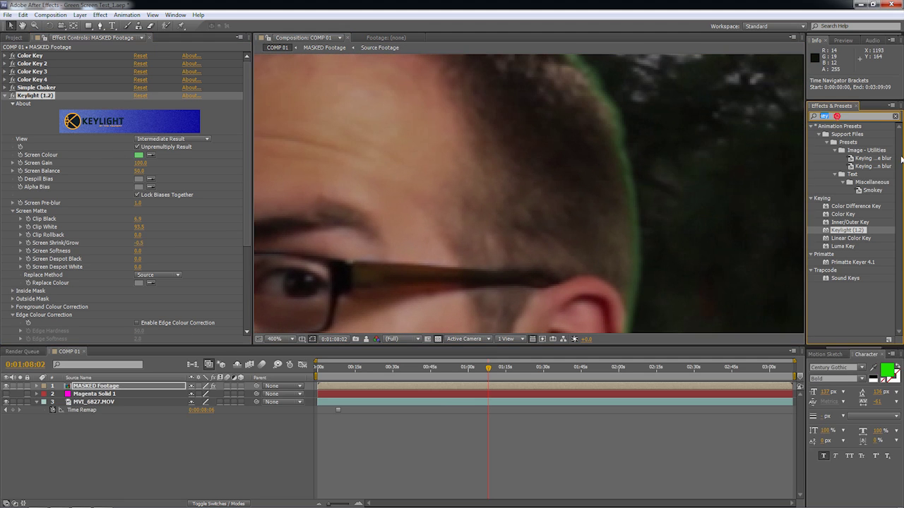
{"action": "type", "text": "hue"}
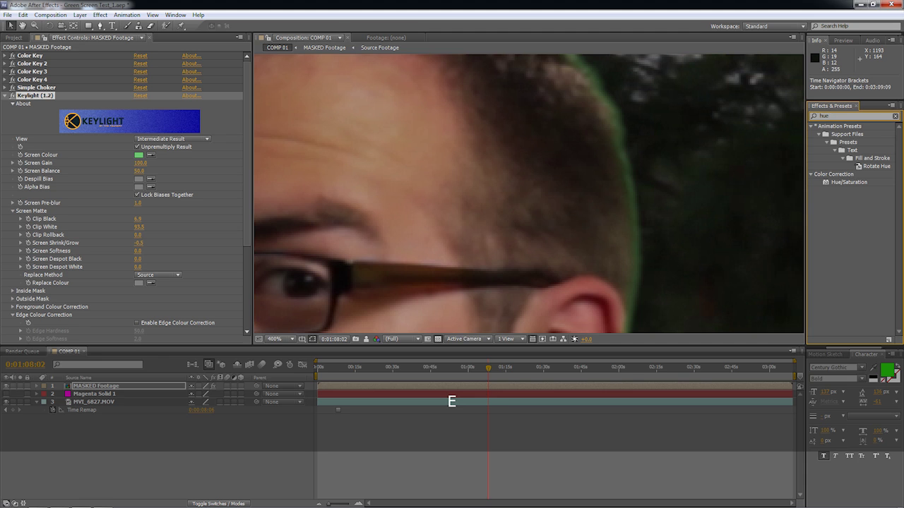
{"action": "left_click_drag", "start_coordinate": [861, 187], "coordinate": [133, 295]}
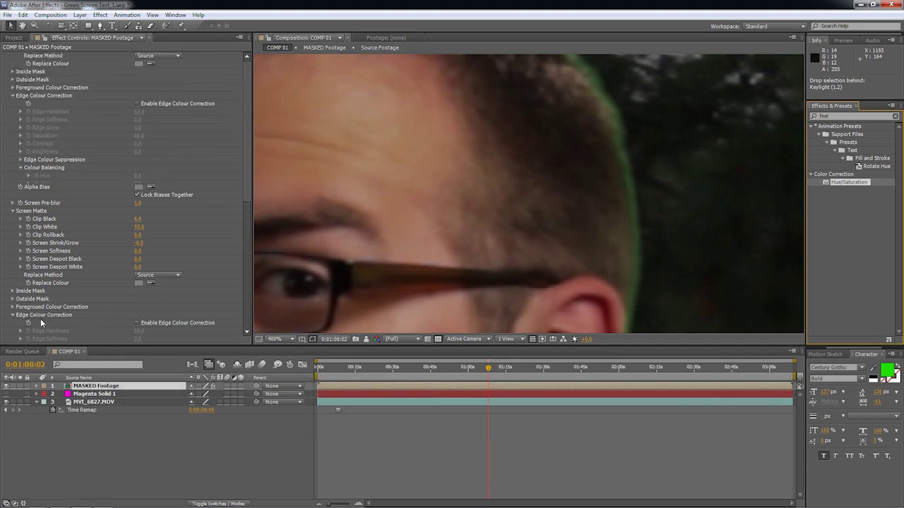
Step: Limit the Hue/Saturation effect to the Greens channel and set Green Saturation to -100, checking the hair's edge
{"action": "left_click", "coordinate": [160, 209]}
{"action": "left_click", "coordinate": [165, 252]}
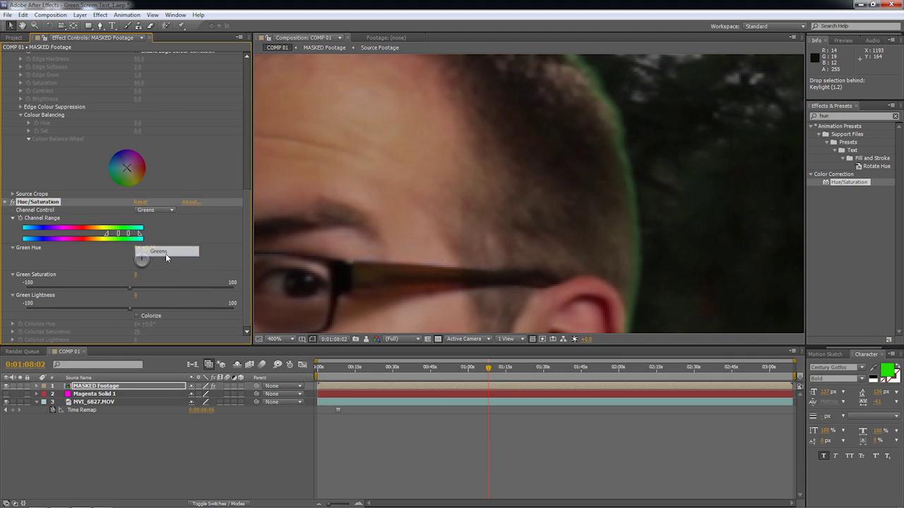
{"action": "left_click_drag", "start_coordinate": [132, 285], "coordinate": [1, 297]}
{"action": "key", "text": "space"}
{"action": "left_click_drag", "start_coordinate": [657, 210], "coordinate": [595, 304]}
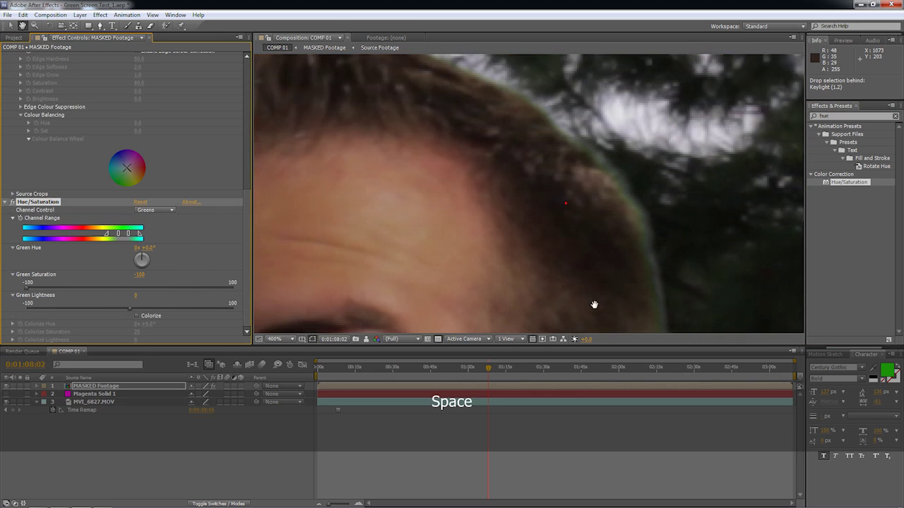
{"action": "left_click_drag", "start_coordinate": [657, 247], "coordinate": [564, 292]}
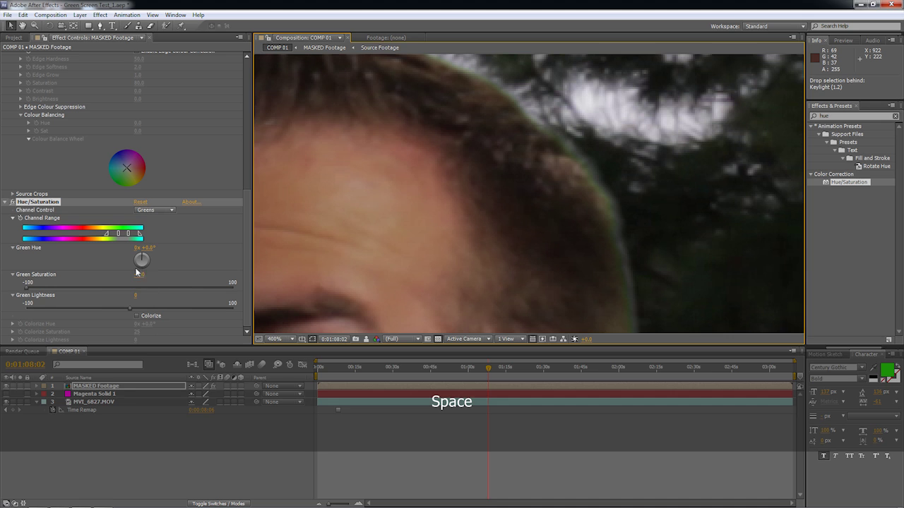
Step: Hide the MVI_6827.MOV background layer and turn off the transparency grid to inspect the hair and face edges against black
{"action": "key", "text": "space"}
{"action": "left_click_drag", "start_coordinate": [509, 202], "coordinate": [424, 276]}
{"action": "scroll", "coordinate": [448, 286], "scroll_direction": "up", "scroll_amount": 2}
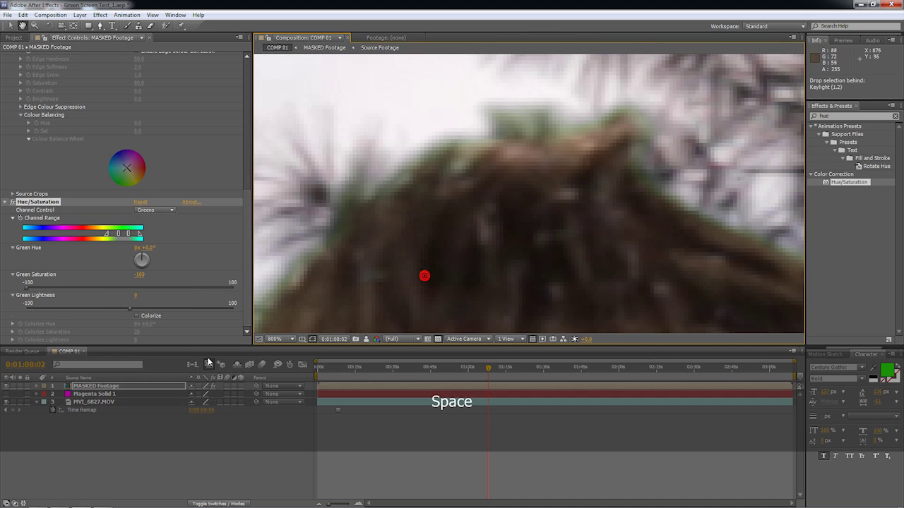
{"action": "left_click", "coordinate": [6, 401]}
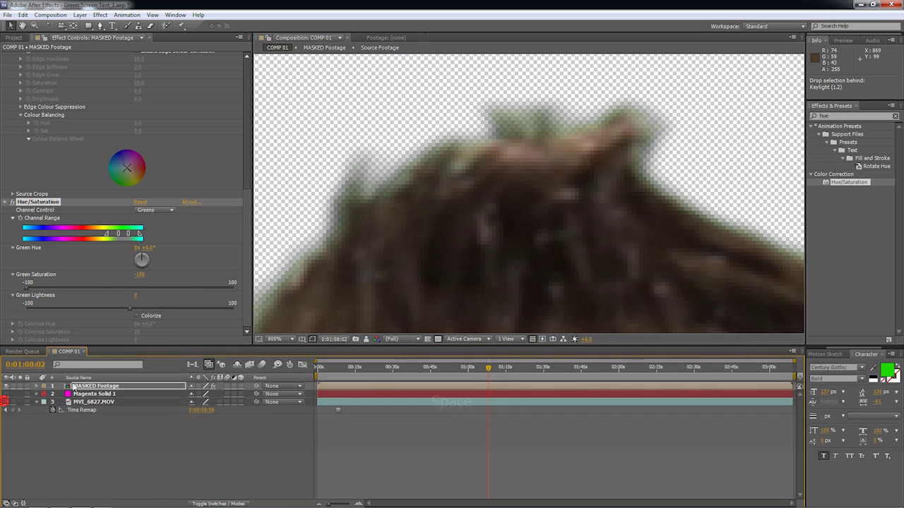
{"action": "left_click", "coordinate": [437, 340]}
{"action": "key", "text": "space"}
{"action": "mouse_move", "coordinate": [450, 259]}
{"action": "left_mouse_down"}
{"action": "mouse_move", "coordinate": [439, 252]}
{"action": "mouse_move", "coordinate": [444, 272]}
{"action": "left_mouse_up"}
Step: Widen the Greens channel range through yellow towards orange and cyan to catch the fringe on the glasses, face and neck
{"action": "left_click_drag", "start_coordinate": [107, 235], "coordinate": [103, 237]}
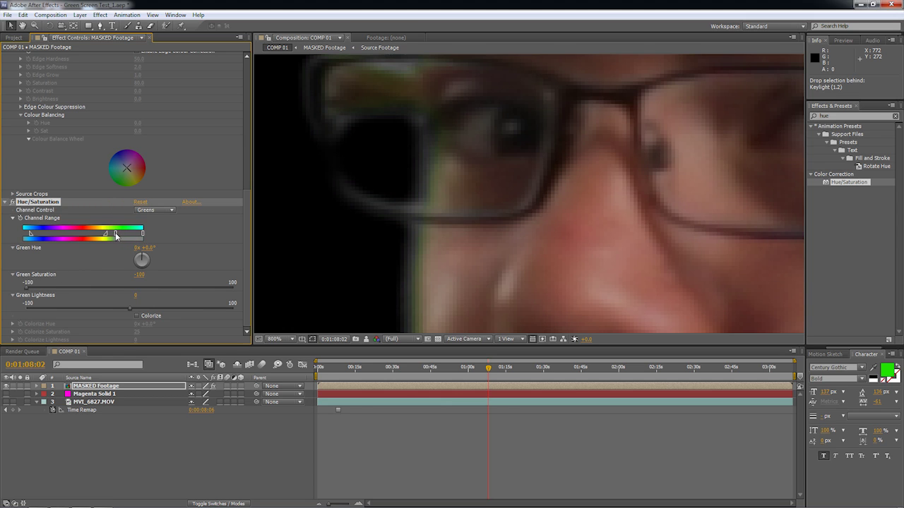
{"action": "left_click_drag", "start_coordinate": [106, 237], "coordinate": [92, 237]}
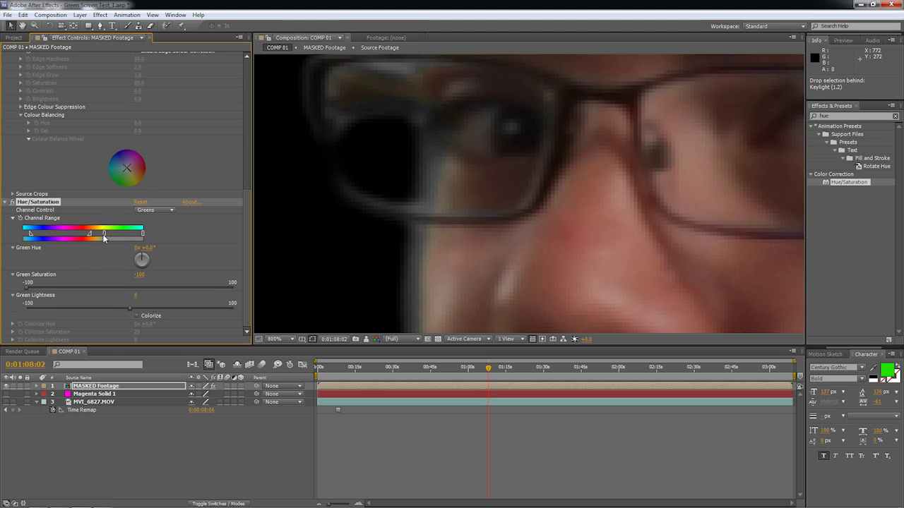
{"action": "left_click_drag", "start_coordinate": [128, 241], "coordinate": [130, 242]}
{"action": "scroll", "coordinate": [460, 221], "scroll_direction": "down", "scroll_amount": 2}
{"action": "key", "text": "space"}
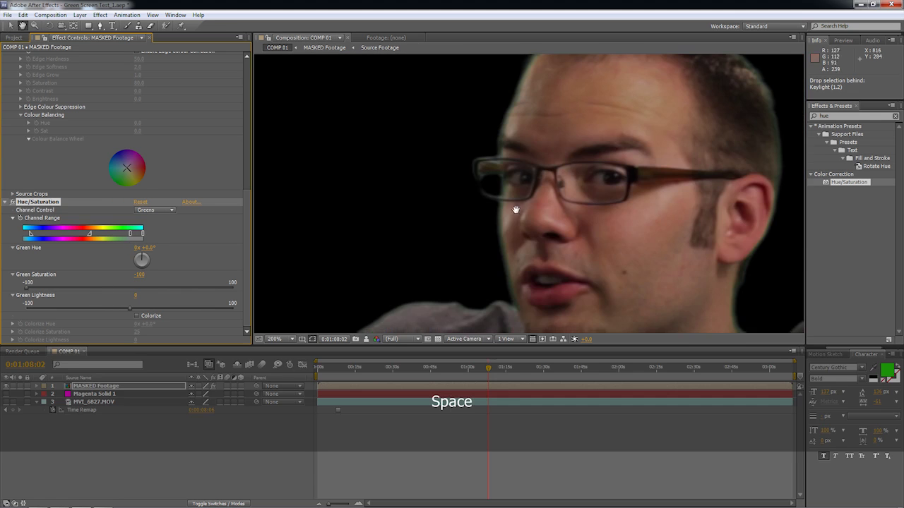
{"action": "scroll", "coordinate": [516, 210], "scroll_direction": "up", "scroll_amount": 3}
{"action": "left_click_drag", "start_coordinate": [407, 303], "coordinate": [398, 247]}
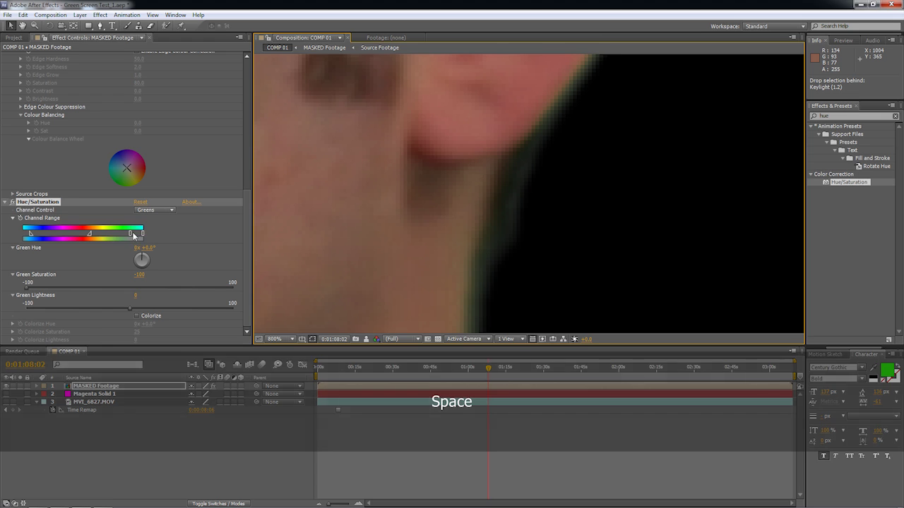
{"action": "left_click_drag", "start_coordinate": [130, 233], "coordinate": [117, 235]}
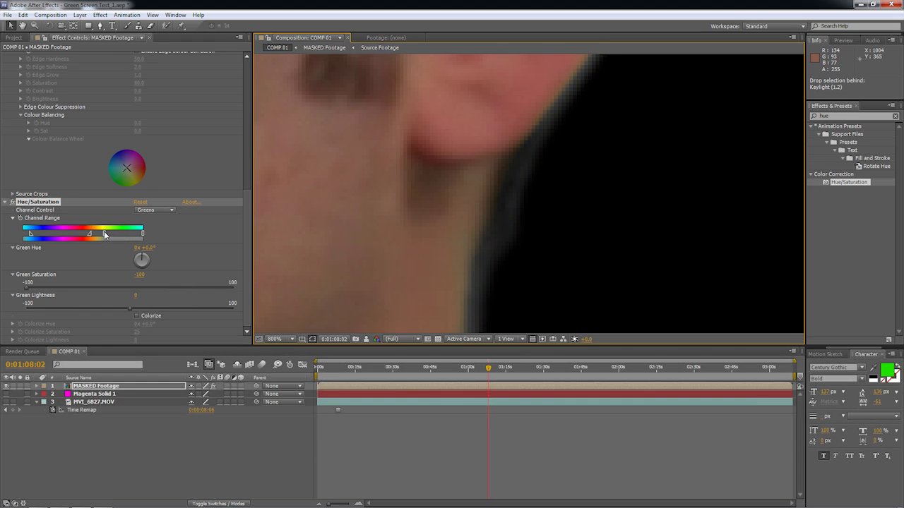
Step: Set Green Hue to -59°, Green Saturation to -33 and Green Lightness to -20 while checking the edge beside the nose
{"action": "left_click_drag", "start_coordinate": [466, 120], "coordinate": [402, 187]}
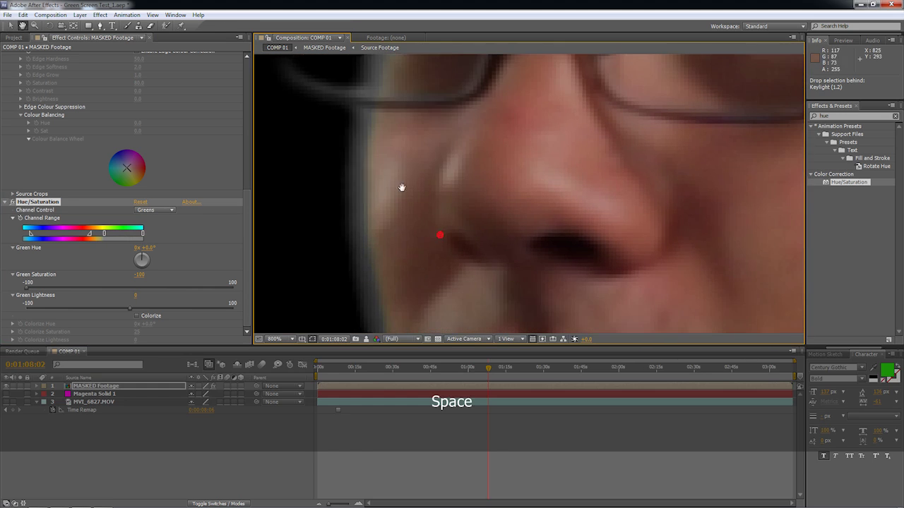
{"action": "scroll", "coordinate": [364, 220], "scroll_direction": "down", "scroll_amount": 3}
{"action": "scroll", "coordinate": [378, 226], "scroll_direction": "up", "scroll_amount": 2}
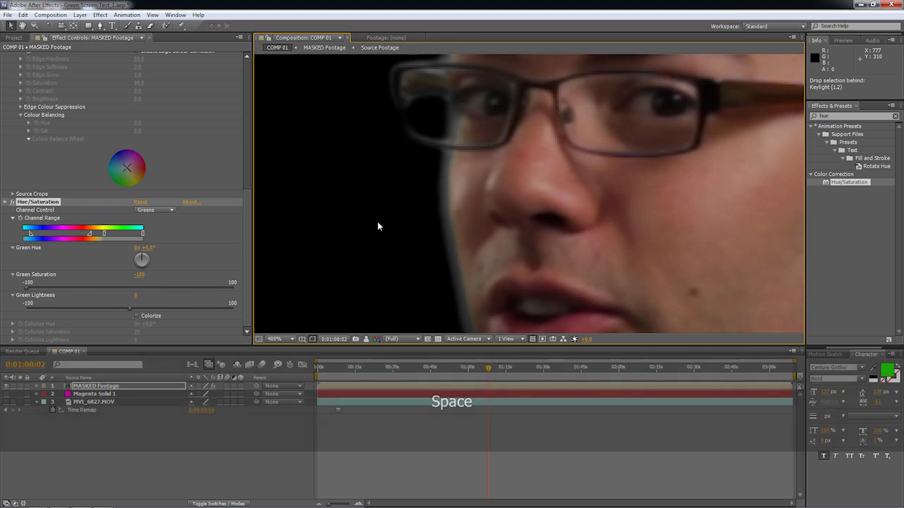
{"action": "scroll", "coordinate": [377, 226], "scroll_direction": "up", "scroll_amount": 1}
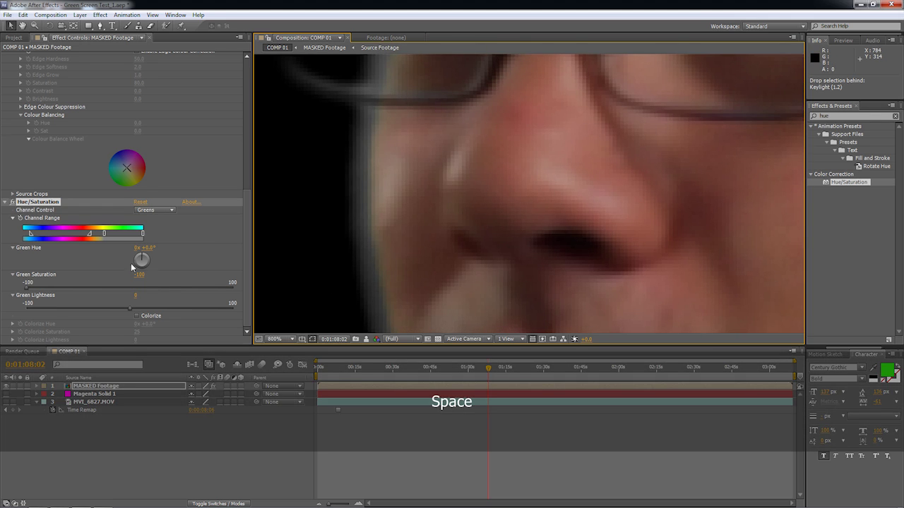
{"action": "left_click_drag", "start_coordinate": [143, 275], "coordinate": [307, 254]}
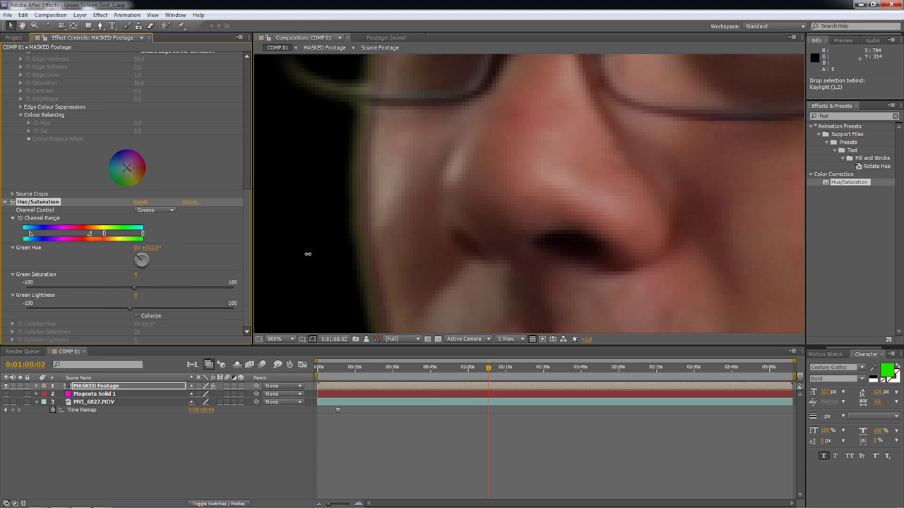
{"action": "left_click_drag", "start_coordinate": [315, 256], "coordinate": [304, 264]}
{"action": "left_click_drag", "start_coordinate": [84, 288], "coordinate": [109, 308]}
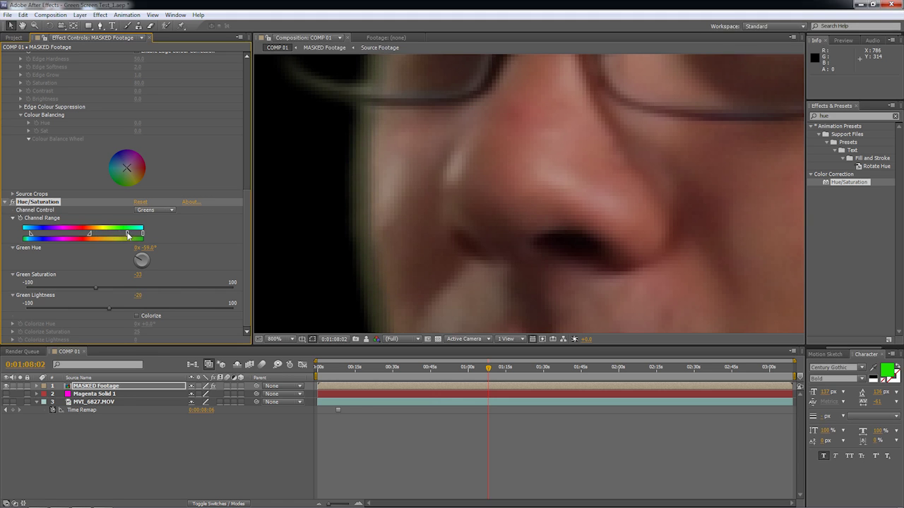
Step: Examine the hair and raised arm edges, and toggle Hue/Saturation off and on to compare the fringe
{"action": "key", "text": "space"}
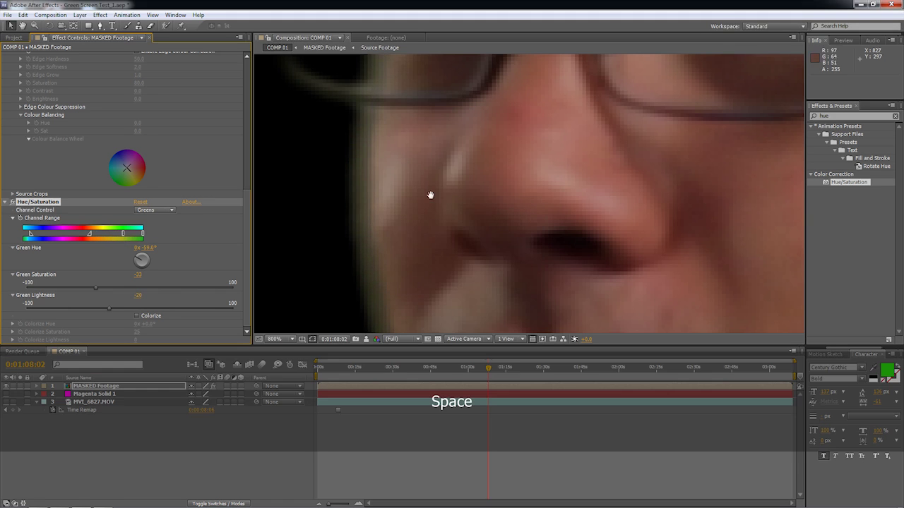
{"action": "left_click_drag", "start_coordinate": [473, 113], "coordinate": [407, 268]}
{"action": "left_click_drag", "start_coordinate": [424, 78], "coordinate": [317, 329]}
{"action": "left_click_drag", "start_coordinate": [600, 158], "coordinate": [383, 286]}
{"action": "scroll", "coordinate": [398, 224], "scroll_direction": "down", "scroll_amount": 1}
{"action": "scroll", "coordinate": [397, 224], "scroll_direction": "down", "scroll_amount": 1}
{"action": "scroll", "coordinate": [397, 228], "scroll_direction": "up", "scroll_amount": 1}
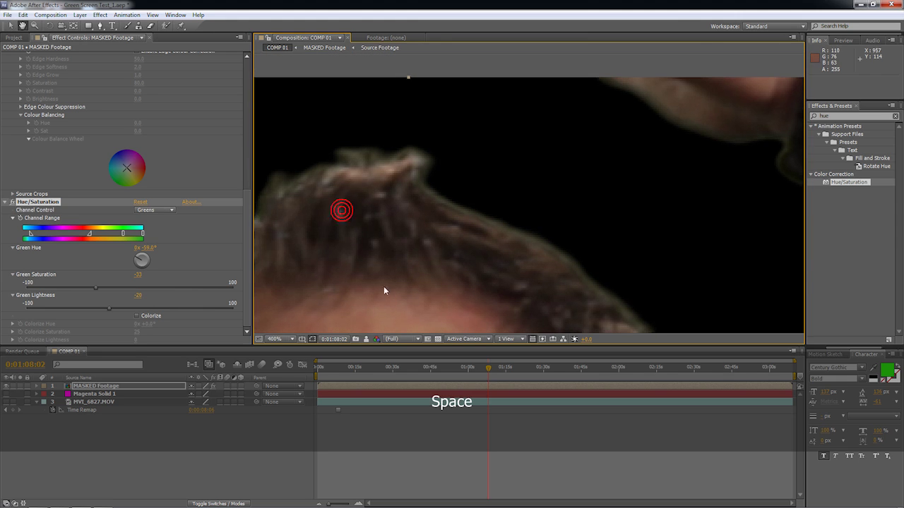
{"action": "left_click", "coordinate": [15, 202]}
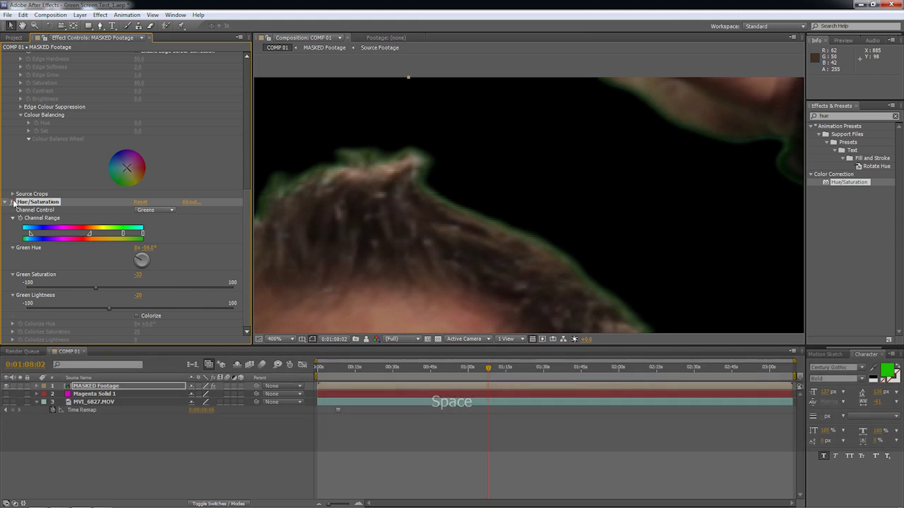
{"action": "left_click", "coordinate": [13, 203]}
Step: Set Green Saturation to -42 and Keylight's Screen Shrink/Grow to -2
{"action": "key", "text": "space"}
{"action": "left_click_drag", "start_coordinate": [400, 198], "coordinate": [123, 282]}
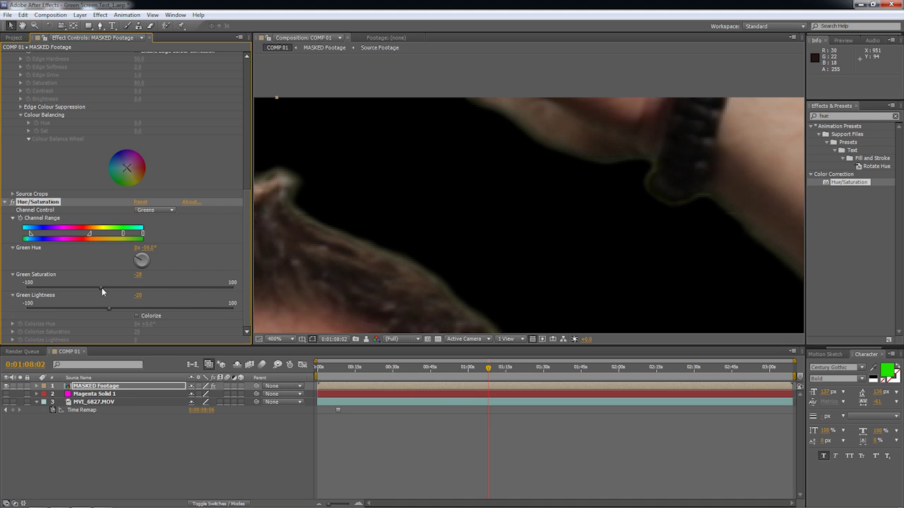
{"action": "scroll", "coordinate": [33, 195], "scroll_direction": "up", "scroll_amount": 5}
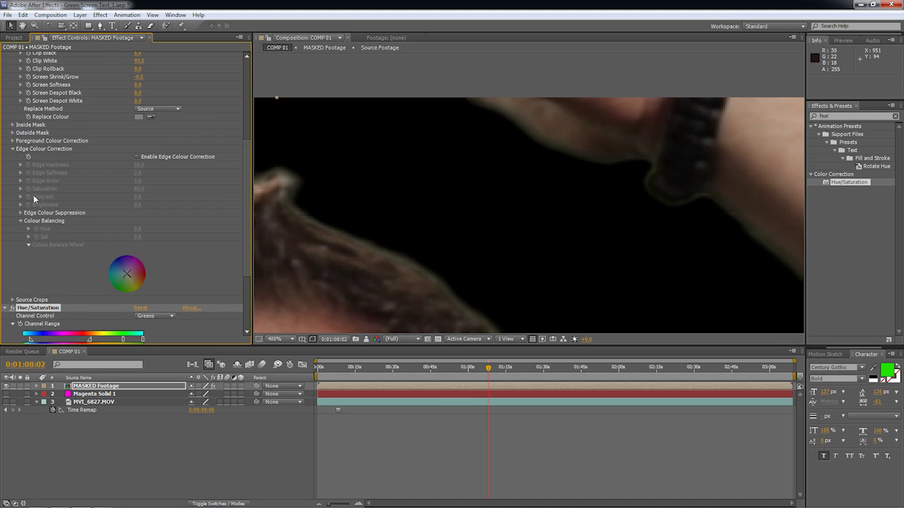
{"action": "scroll", "coordinate": [33, 201], "scroll_direction": "up", "scroll_amount": 3}
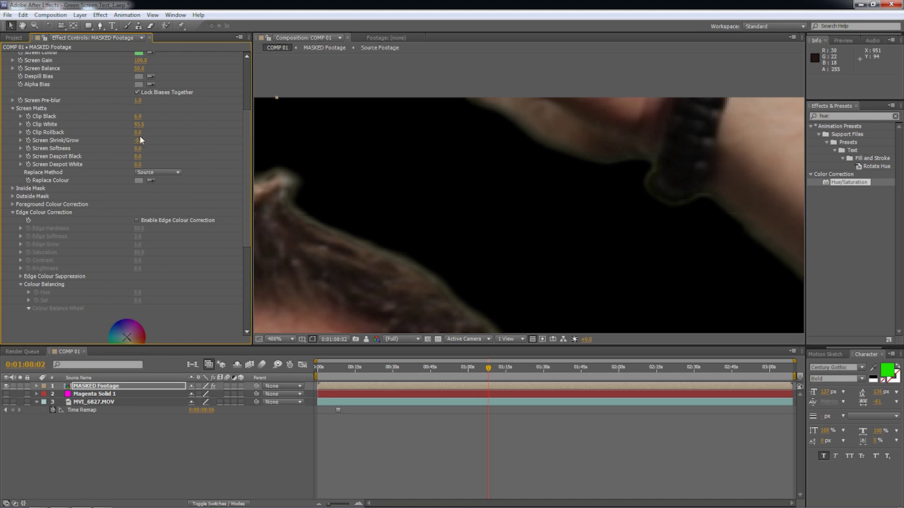
{"action": "mouse_move", "coordinate": [131, 140]}
{"action": "left_mouse_down"}
{"action": "mouse_move", "coordinate": [123, 140]}
{"action": "mouse_move", "coordinate": [134, 144]}
{"action": "left_mouse_up"}
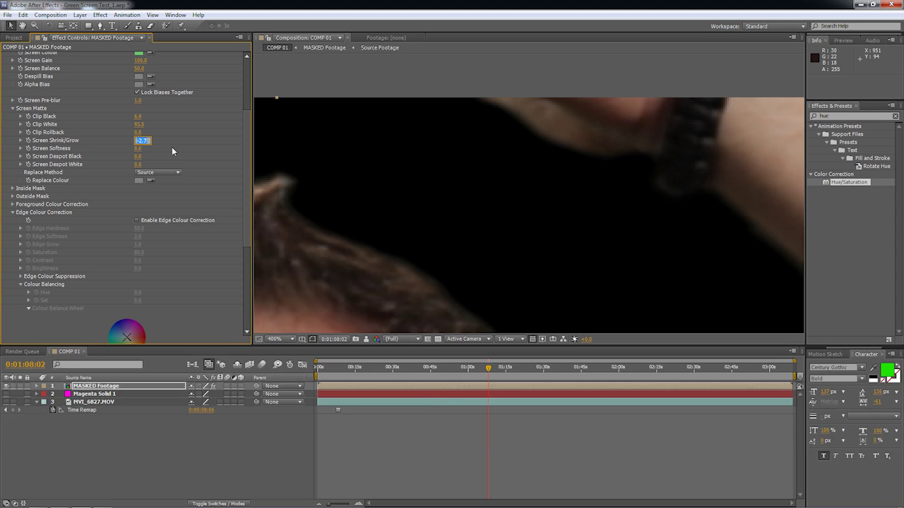
{"action": "type", "text": "-2"}
{"action": "key", "text": "Return"}
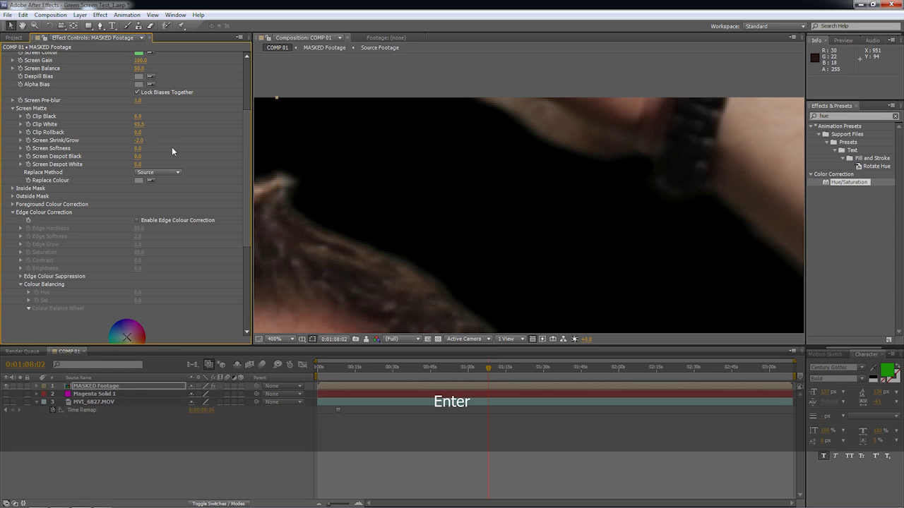
Step: Check the face edges against black and show the MVI_6827.MOV background layer again
{"action": "key", "text": "space"}
{"action": "left_click_drag", "start_coordinate": [448, 245], "coordinate": [571, 191]}
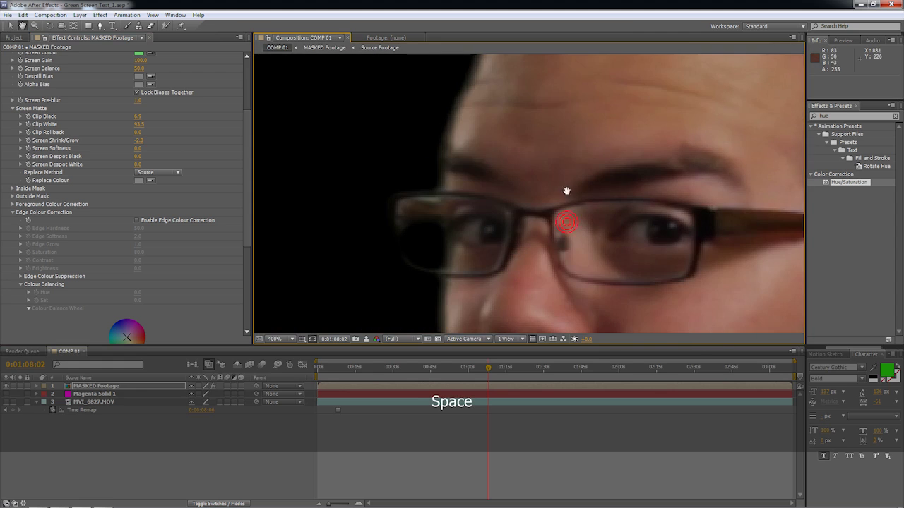
{"action": "scroll", "coordinate": [568, 195], "scroll_direction": "down", "scroll_amount": 2}
{"action": "scroll", "coordinate": [568, 221], "scroll_direction": "up", "scroll_amount": 1}
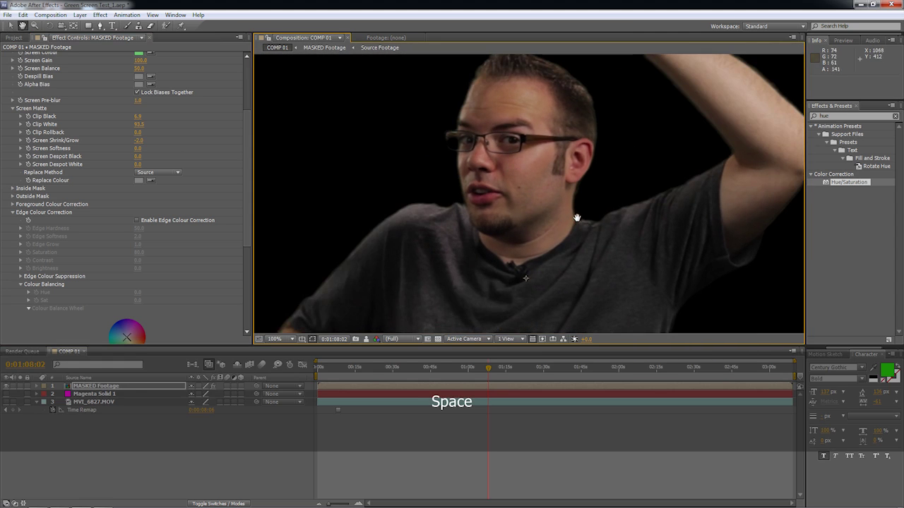
{"action": "scroll", "coordinate": [572, 219], "scroll_direction": "up", "scroll_amount": 1}
{"action": "left_click", "coordinate": [5, 403]}
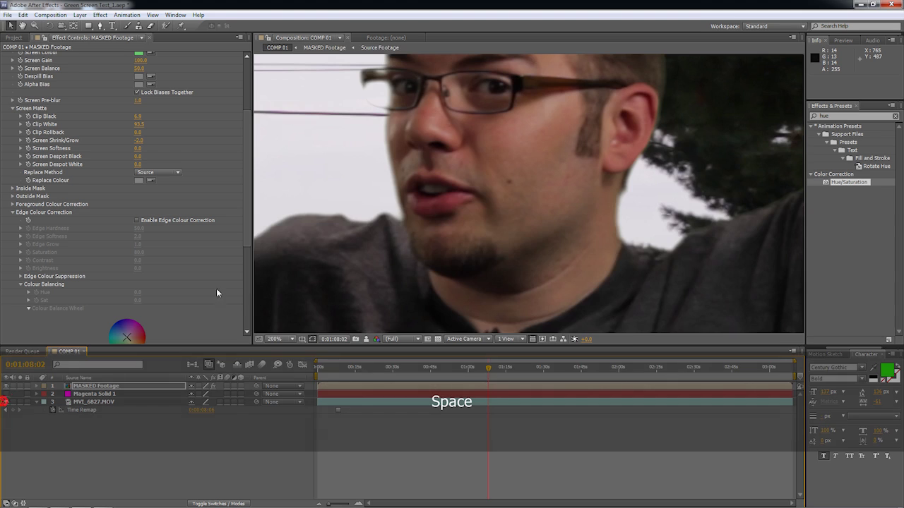
Step: Examine the edges of the shoulder, sleeve and raised arm against the outdoor background
{"action": "key", "text": "space"}
{"action": "left_click_drag", "start_coordinate": [442, 211], "coordinate": [406, 238]}
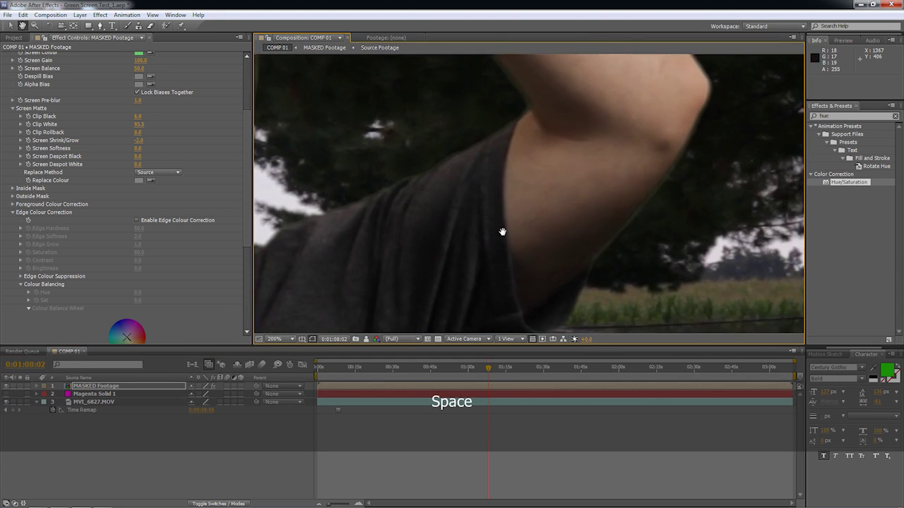
{"action": "scroll", "coordinate": [484, 230], "scroll_direction": "up", "scroll_amount": 1}
{"action": "left_click_drag", "start_coordinate": [586, 214], "coordinate": [451, 278]}
{"action": "left_click_drag", "start_coordinate": [536, 178], "coordinate": [504, 235]}
{"action": "left_click_drag", "start_coordinate": [524, 155], "coordinate": [600, 247]}
{"action": "left_click_drag", "start_coordinate": [544, 175], "coordinate": [486, 94]}
{"action": "left_click_drag", "start_coordinate": [548, 207], "coordinate": [382, 196]}
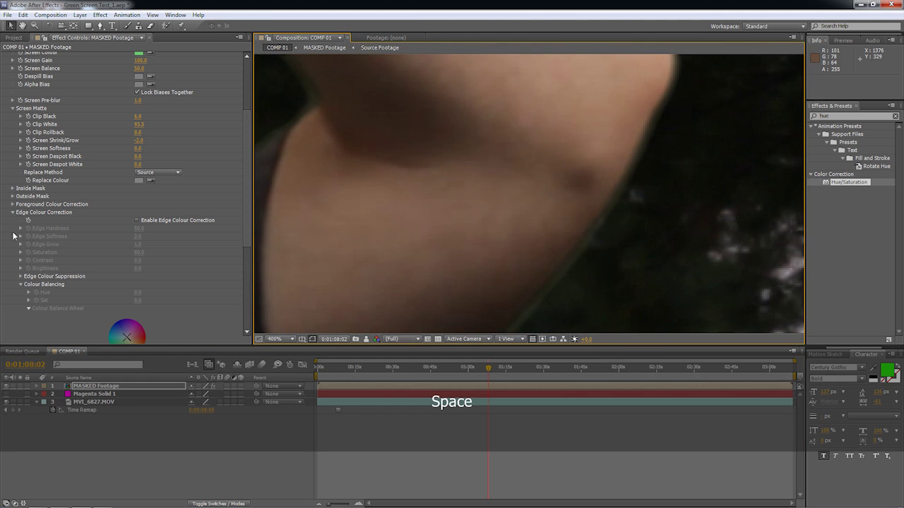
Step: Toggle Hue/Saturation off and on to compare the edges of the arm, face and ear
{"action": "scroll", "coordinate": [14, 236], "scroll_direction": "down", "scroll_amount": 4}
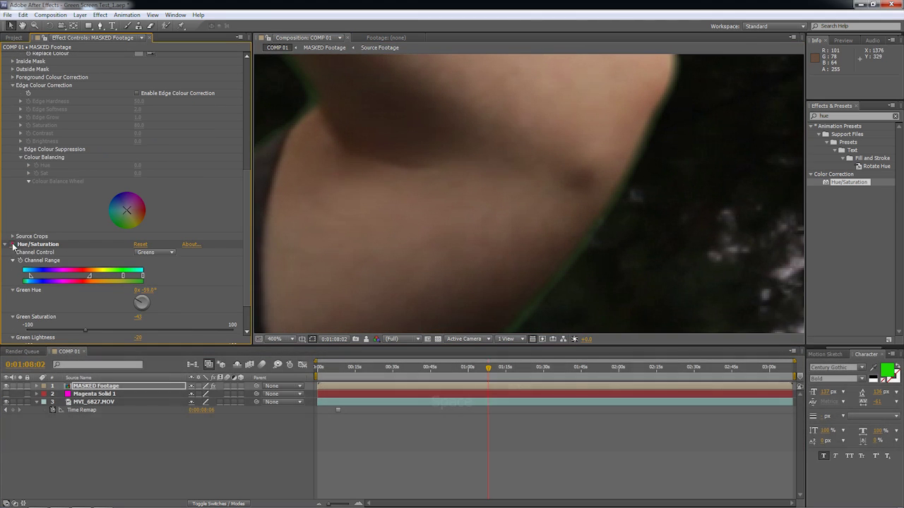
{"action": "key", "text": "space"}
{"action": "left_click_drag", "start_coordinate": [508, 245], "coordinate": [459, 209]}
{"action": "left_click", "coordinate": [12, 245]}
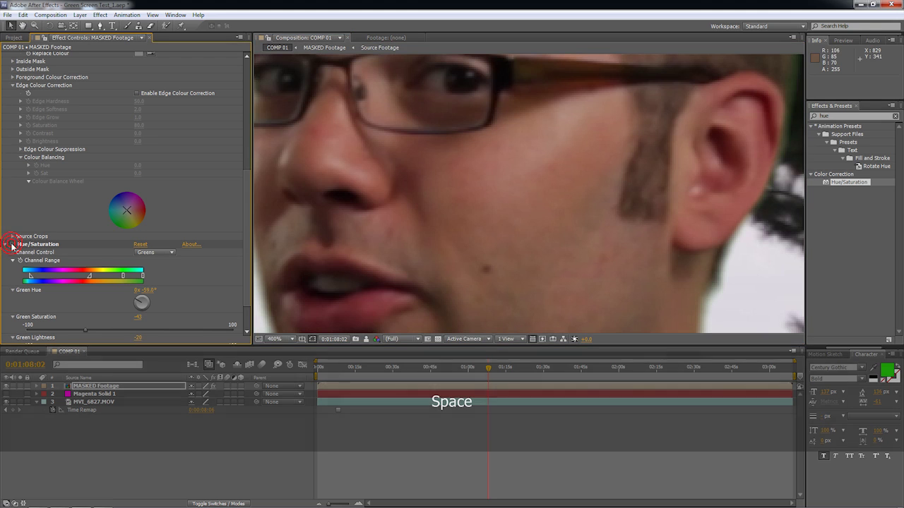
{"action": "left_click", "coordinate": [12, 245]}
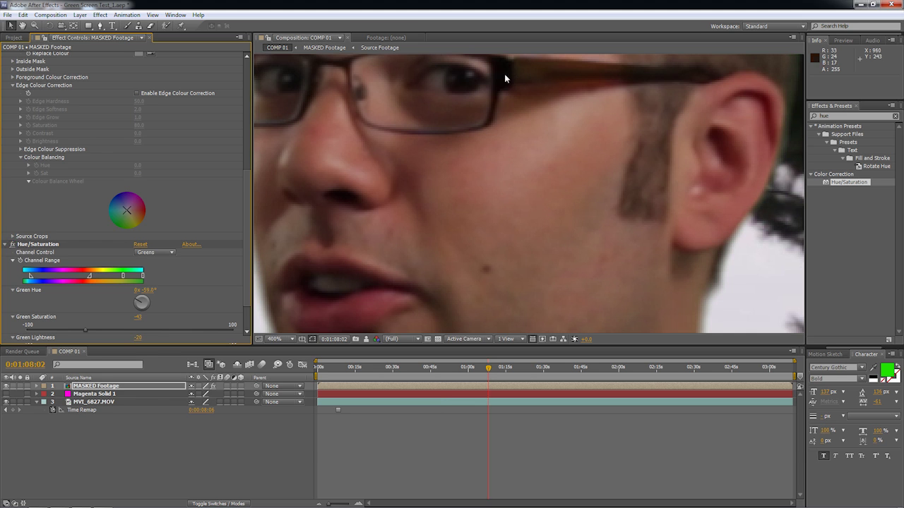
Step: Review the head and the whole composite over the background, and play a preview
{"action": "left_click_drag", "start_coordinate": [454, 96], "coordinate": [524, 246]}
{"action": "scroll", "coordinate": [595, 208], "scroll_direction": "down", "scroll_amount": 2}
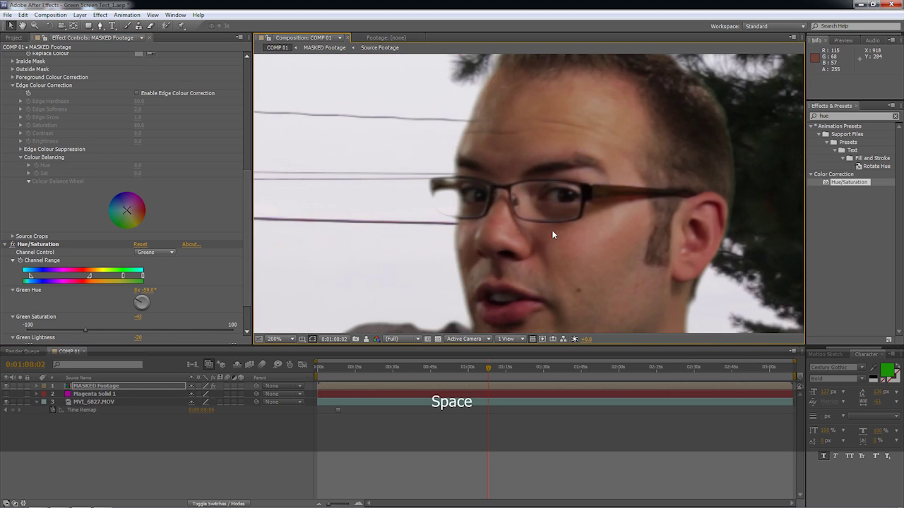
{"action": "scroll", "coordinate": [540, 236], "scroll_direction": "down", "scroll_amount": 1}
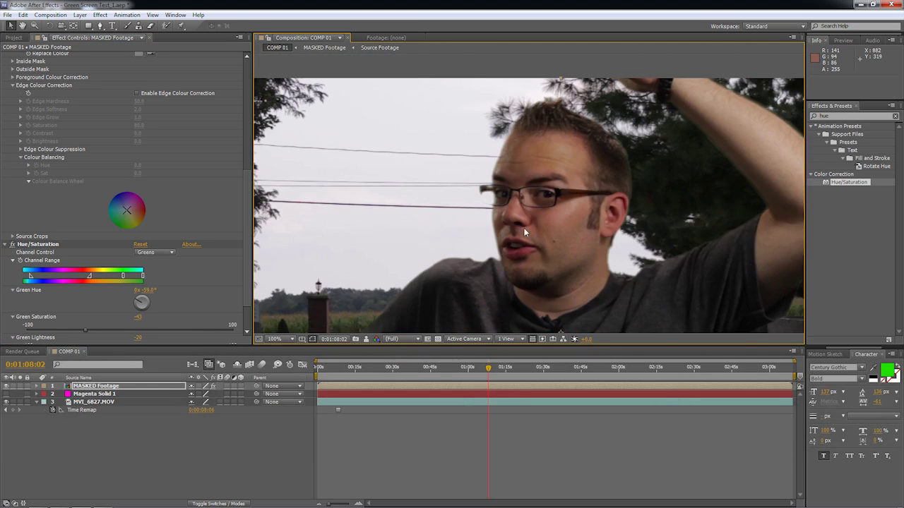
{"action": "scroll", "coordinate": [515, 227], "scroll_direction": "up", "scroll_amount": 1}
{"action": "scroll", "coordinate": [463, 219], "scroll_direction": "down", "scroll_amount": 1}
{"action": "key", "text": "space"}
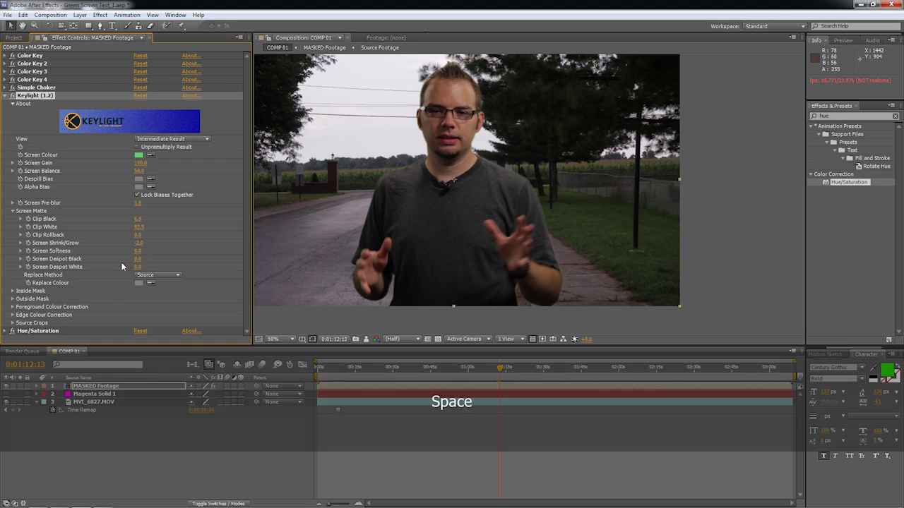
Step: Collapse Keylight's settings so the MASKED Footage effects form a compact list
{"action": "left_click", "coordinate": [5, 95]}
{"action": "left_click", "coordinate": [30, 145]}
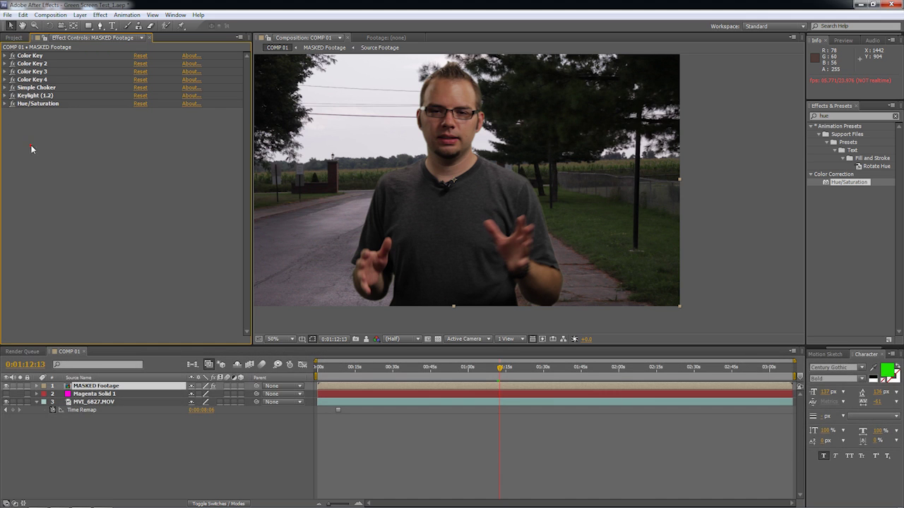
{"action": "scroll", "coordinate": [482, 217], "scroll_direction": "down", "scroll_amount": 1}
{"action": "scroll", "coordinate": [483, 216], "scroll_direction": "up", "scroll_amount": 1}
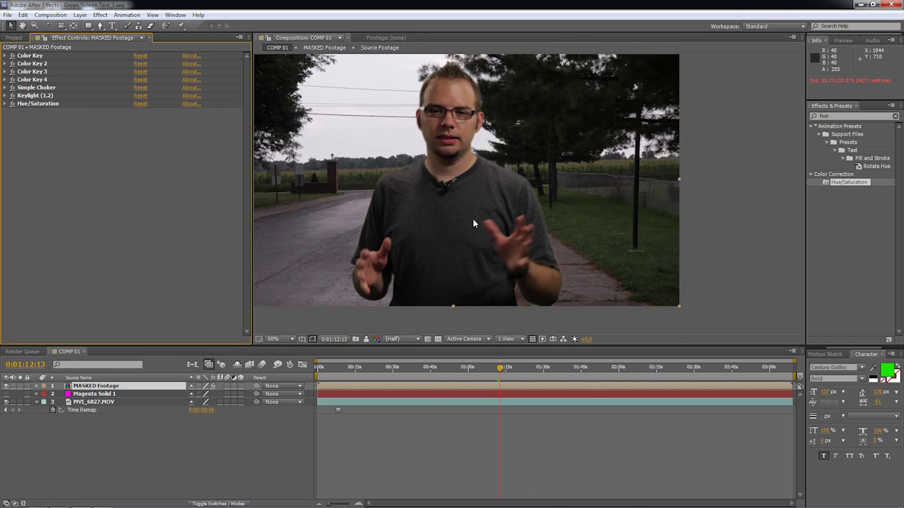
Step: Pre-compose the MASKED Footage layer as "Footage Keyed", moving all attributes into the new composition
{"action": "left_click", "coordinate": [105, 394]}
{"action": "left_click", "coordinate": [114, 386]}
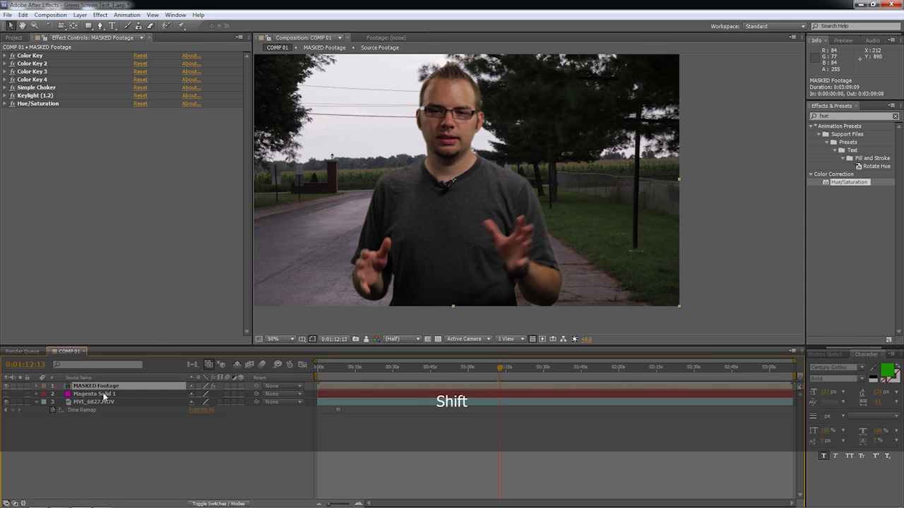
{"action": "key", "text": "ctrl+shift+c"}
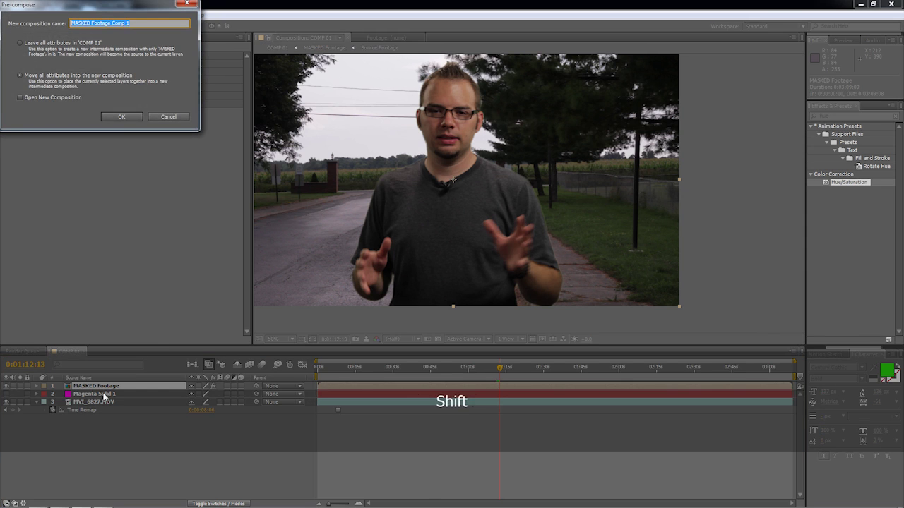
{"action": "type", "text": "Footage Keyed"}
{"action": "key", "text": "Return"}
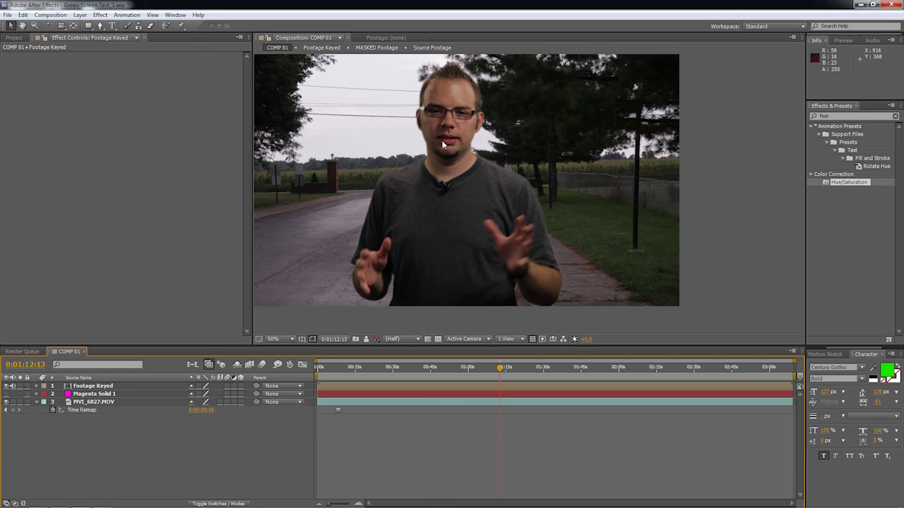
{"action": "key", "text": "space"}
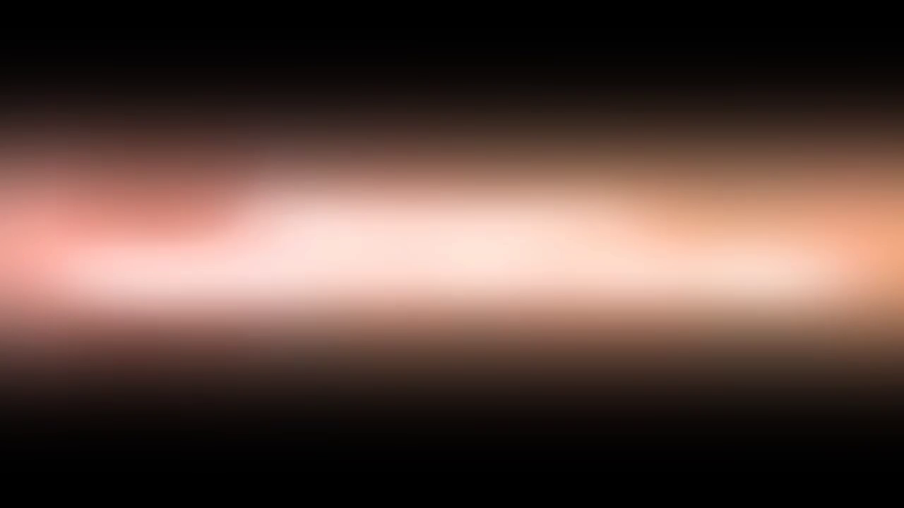